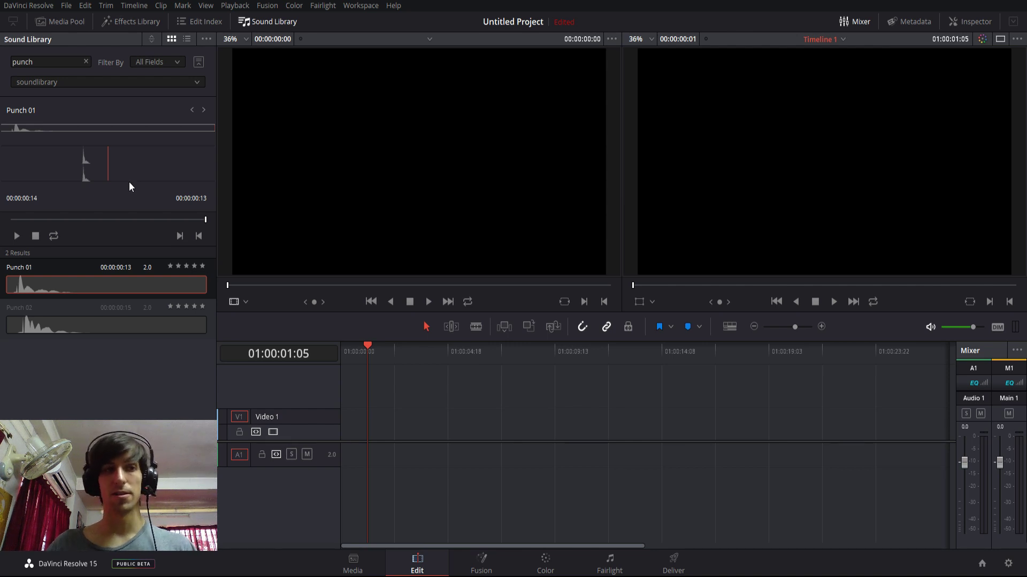
# Replace the Sound Library search term with 'punch'
pyautogui.doubleClick(32, 62)
pyautogui.press('BackSpace')
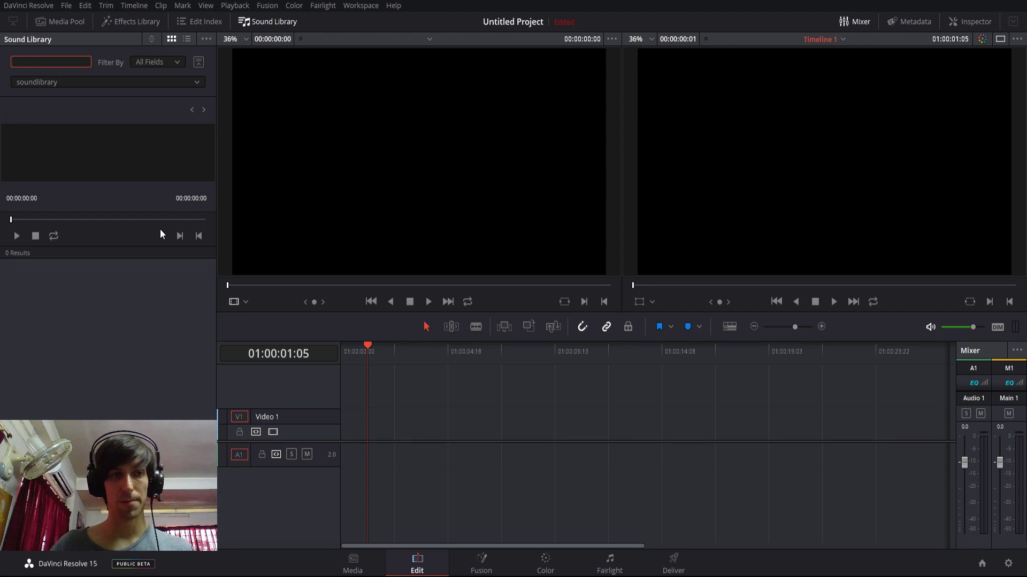
pyautogui.write('punch')
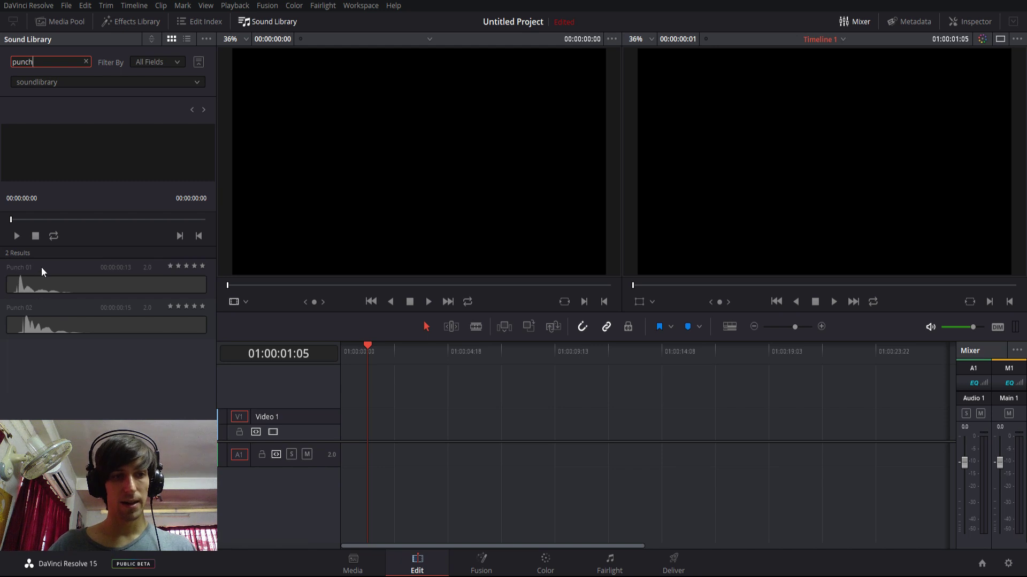
# Preview the Punch 01 sound effect and drag it toward the A1 audio track
pyautogui.click(21, 267)
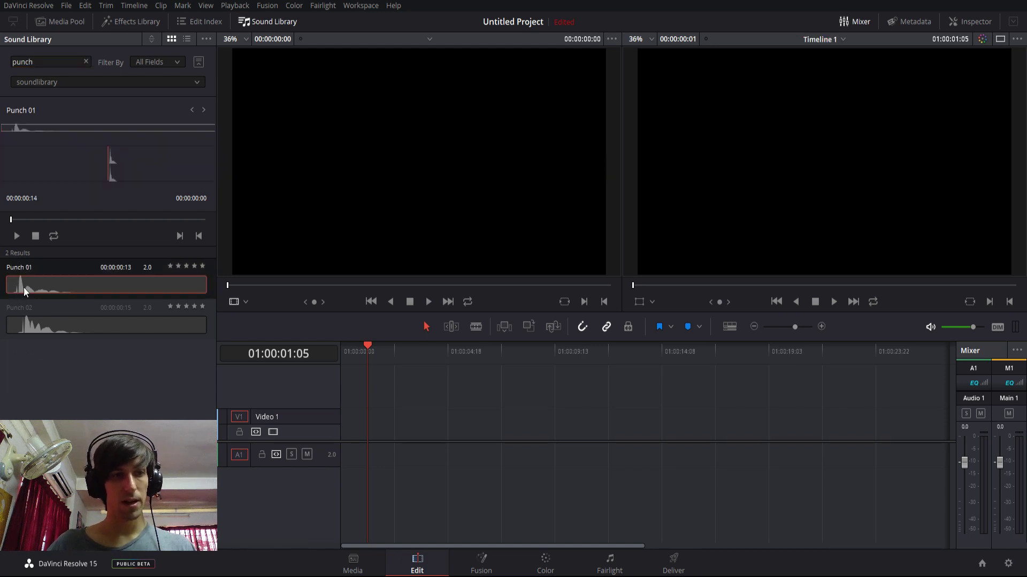
pyautogui.click(14, 239)
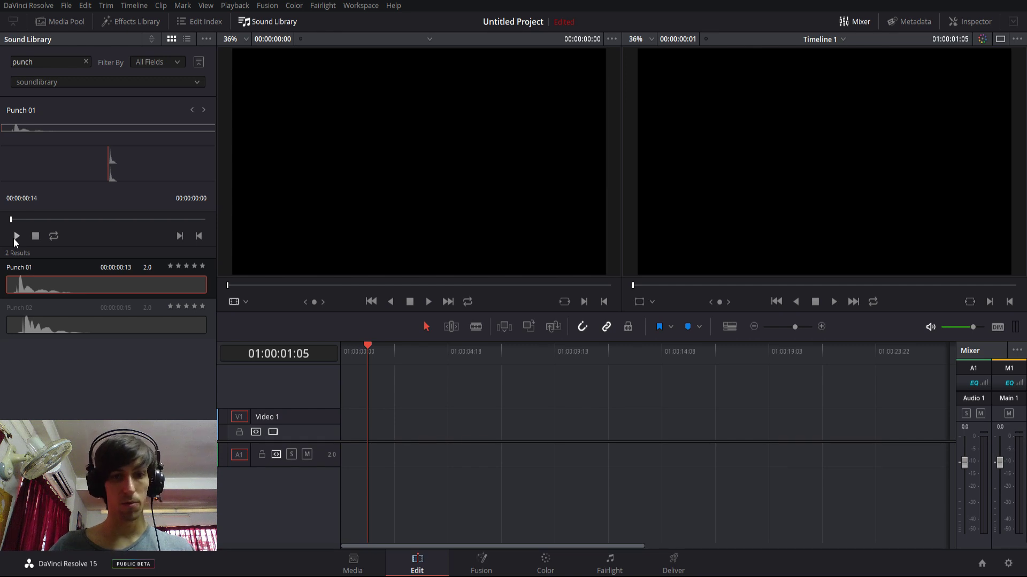
pyautogui.click(13, 239)
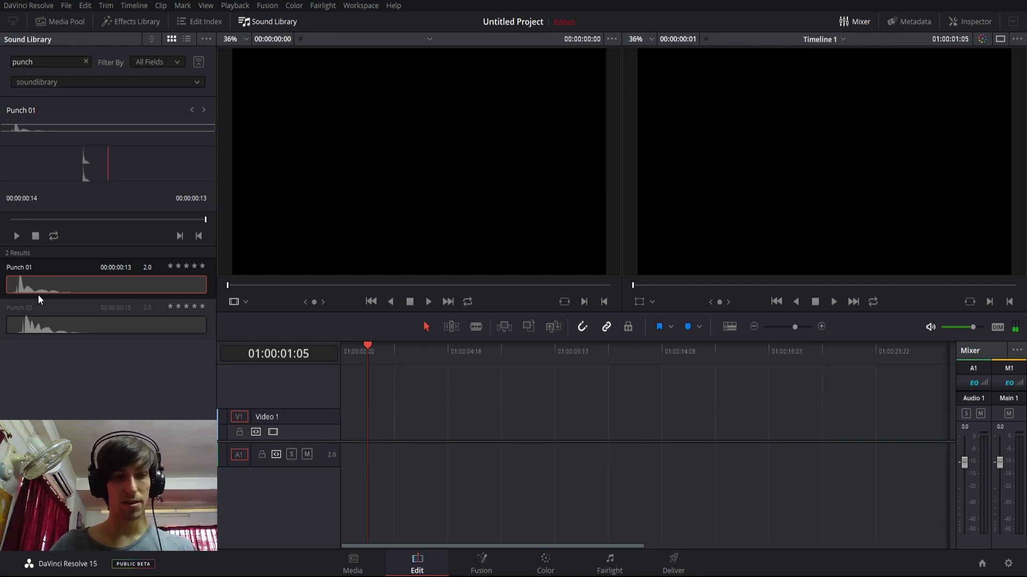
pyautogui.moveTo(46, 290); pyautogui.dragTo(146, 377)
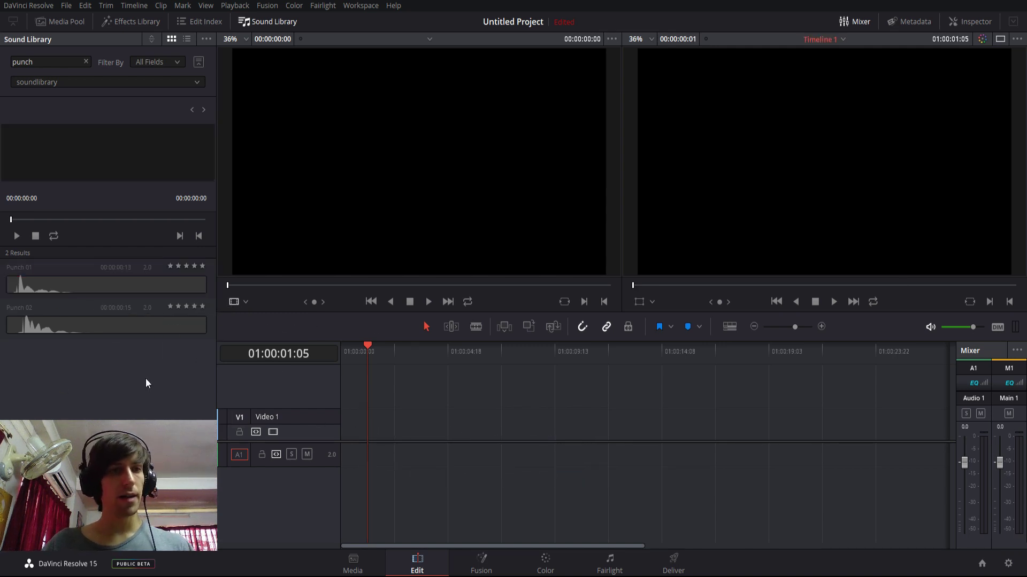
# Keep the filter on all fields, search 'baloon', then clear the search box again
pyautogui.click(170, 63)
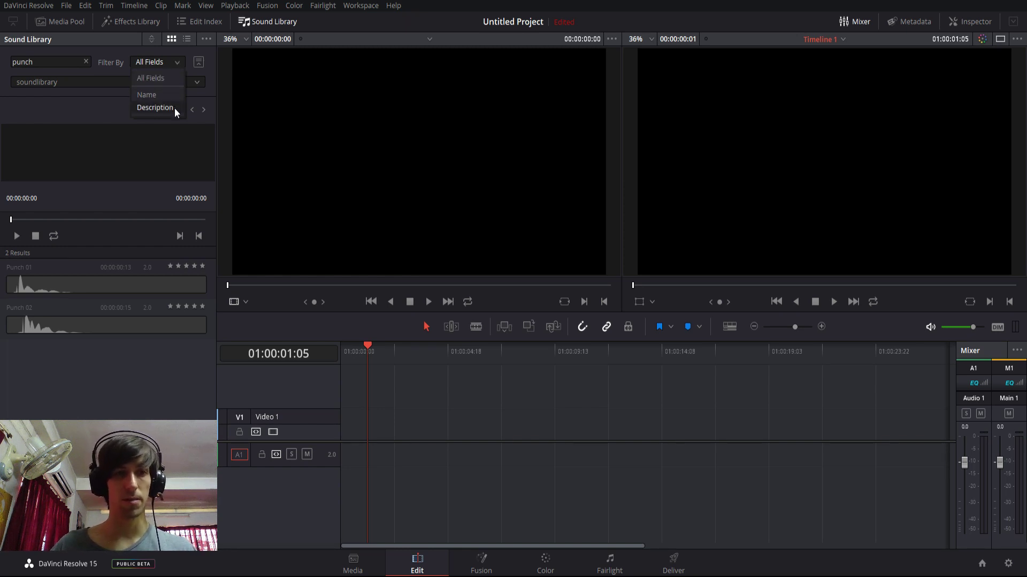
pyautogui.click(185, 158)
pyautogui.click(85, 62)
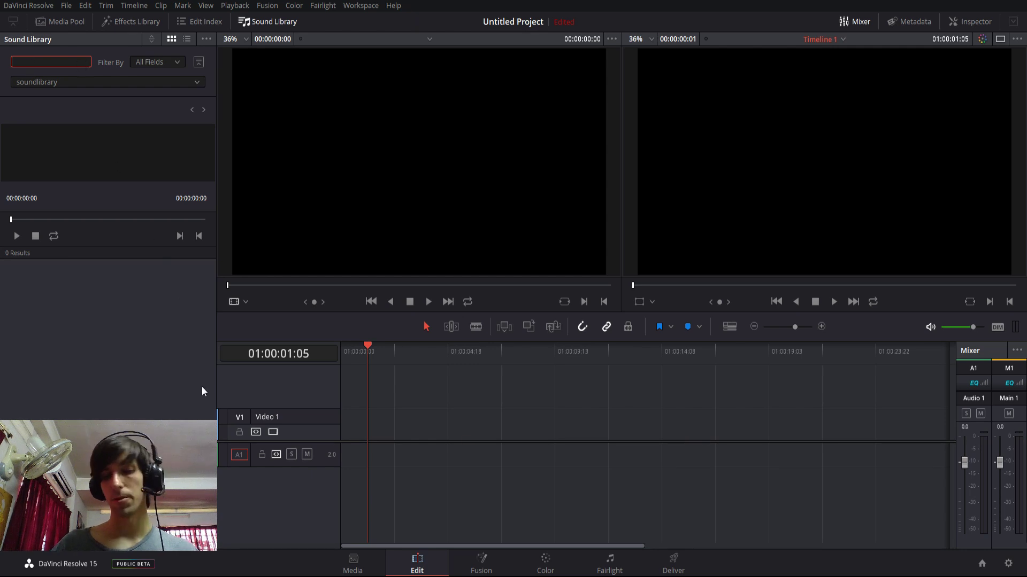
pyautogui.write('baloon')
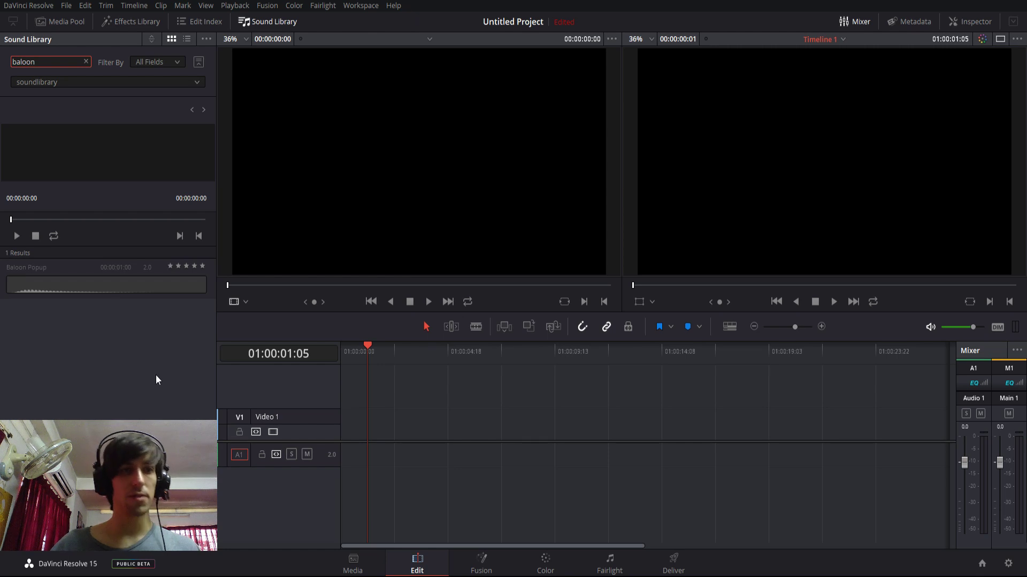
pyautogui.hotkey('ctrl', 'a')
pyautogui.press('BackSpace')
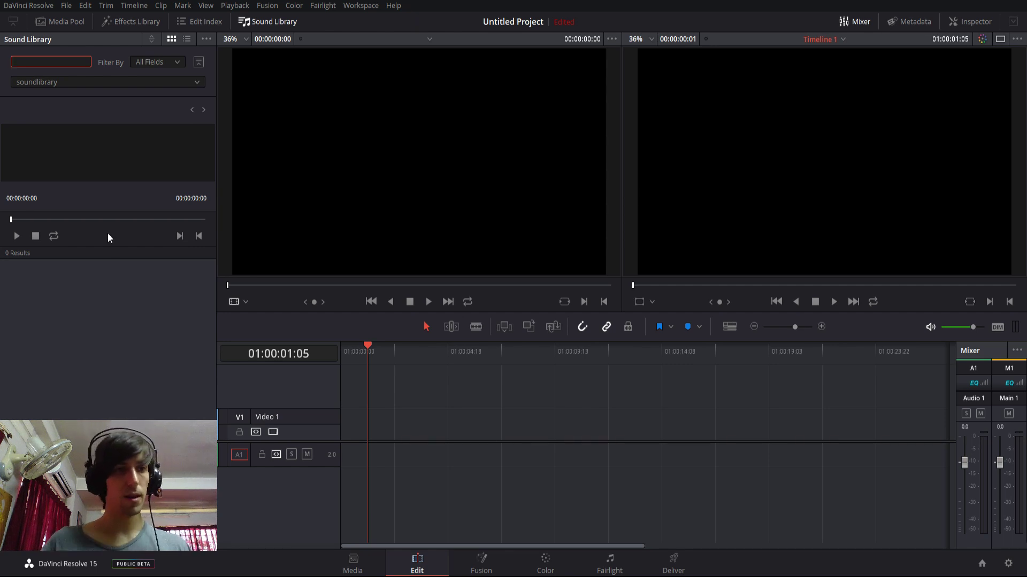
# Search 'baloon', drop Baloon Popup onto track A1 near the start and play it
pyautogui.write('baloon')
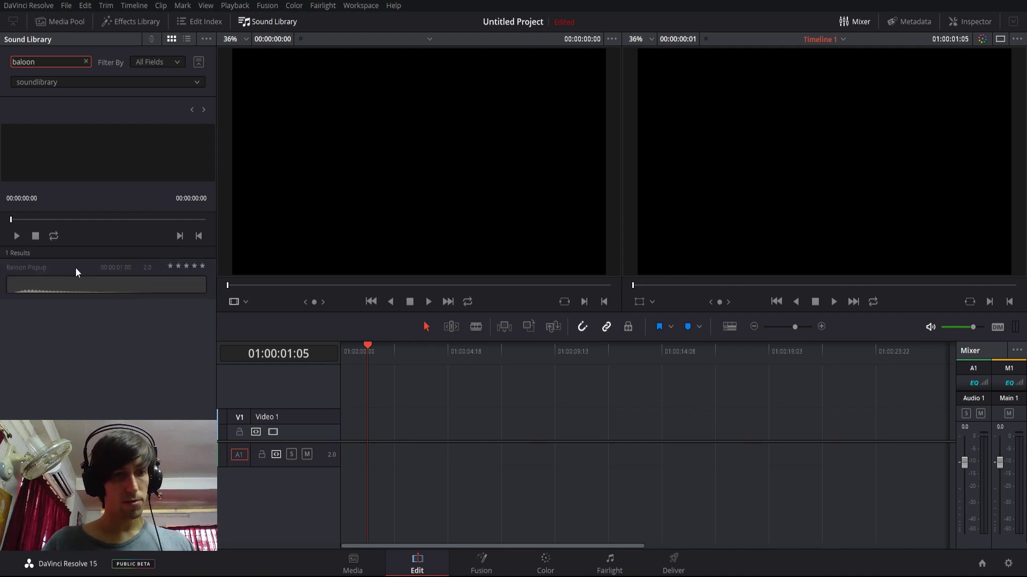
pyautogui.moveTo(76, 270); pyautogui.dragTo(391, 416)
pyautogui.click(388, 354)
pyautogui.press('space')
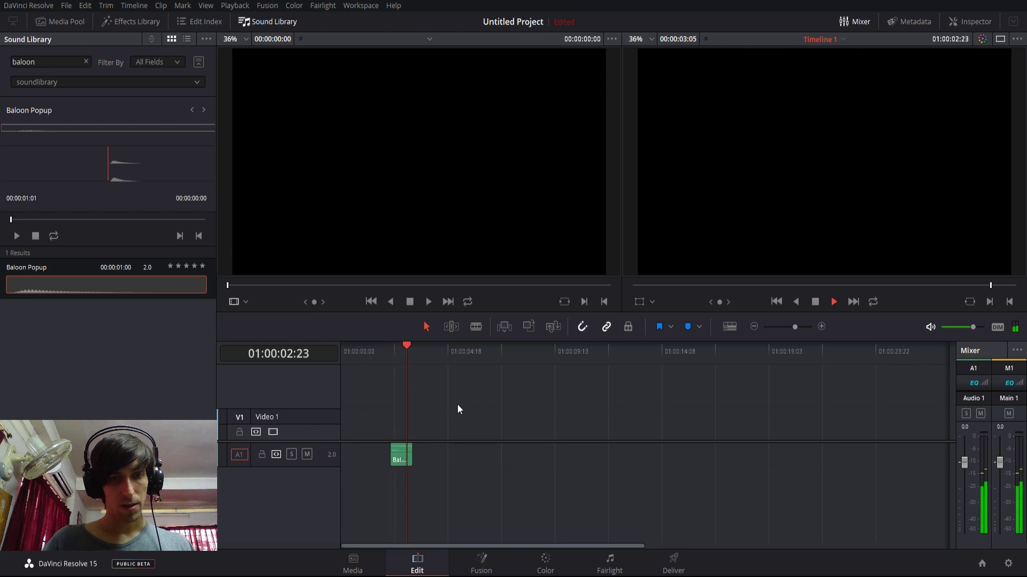
# Keep soundlibrary as the searched sound library
pyautogui.click(182, 80)
pyautogui.click(182, 80)
pyautogui.click(95, 85)
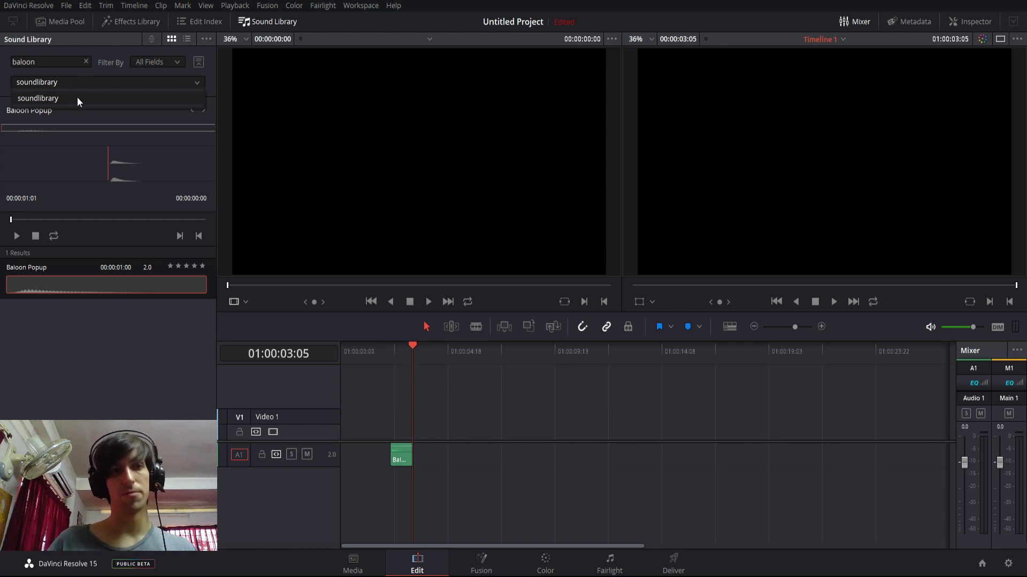
pyautogui.click(63, 94)
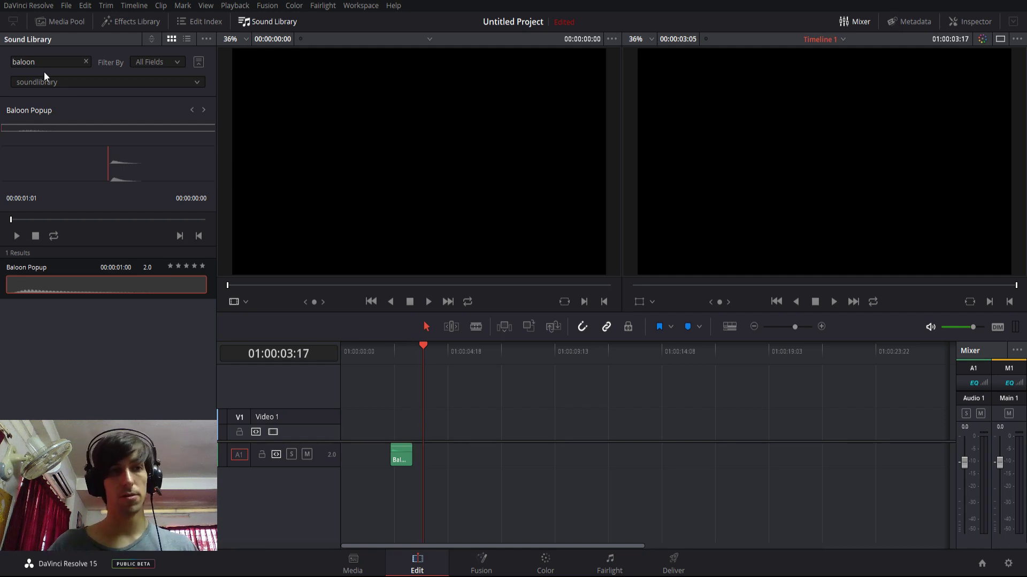
# Begin adding the SoundEffects folder as a new sound library, then cancel
pyautogui.click(207, 39)
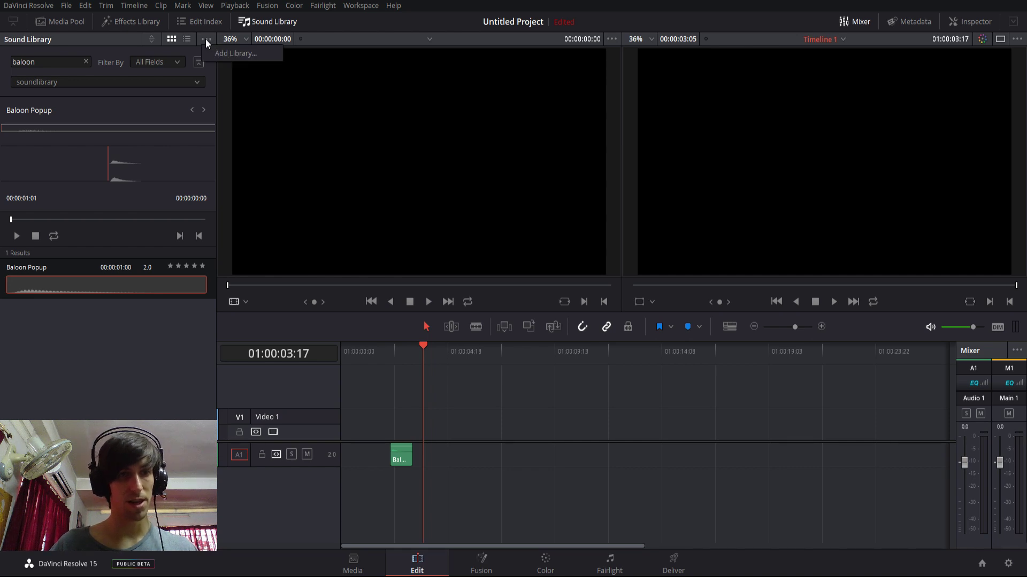
pyautogui.click(223, 52)
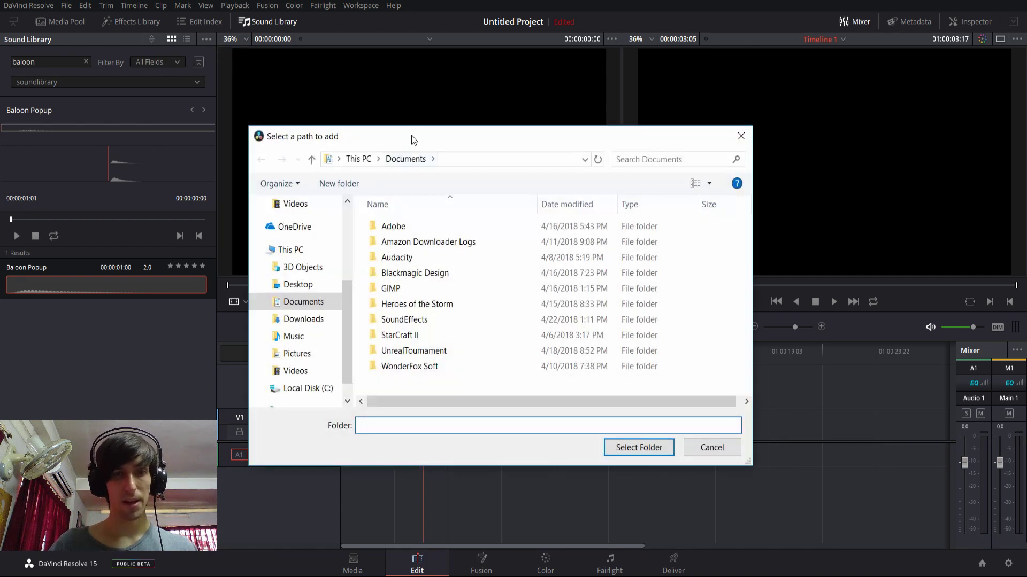
pyautogui.moveTo(412, 137); pyautogui.dragTo(433, 136)
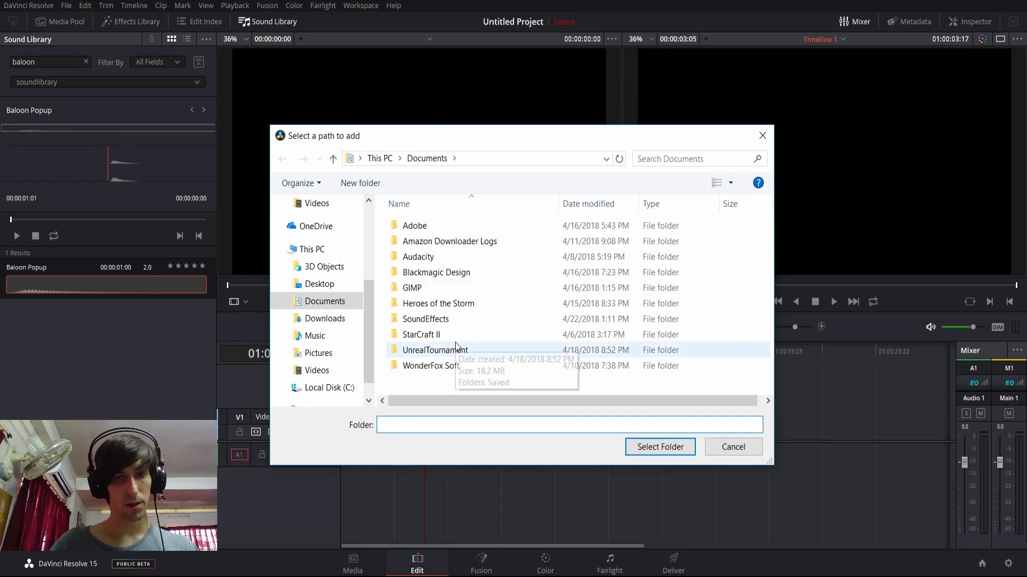
pyautogui.doubleClick(466, 319)
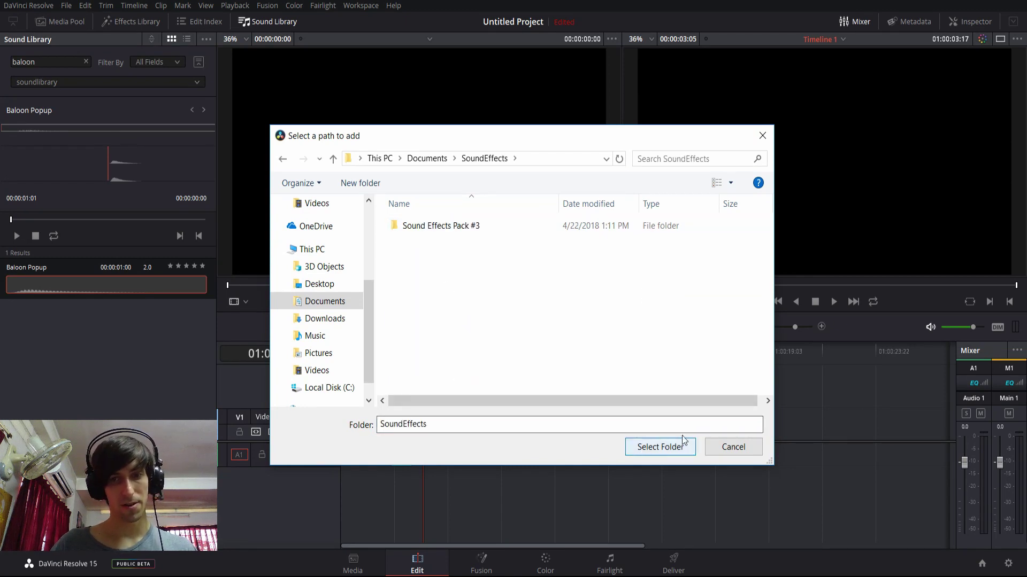
pyautogui.click(733, 447)
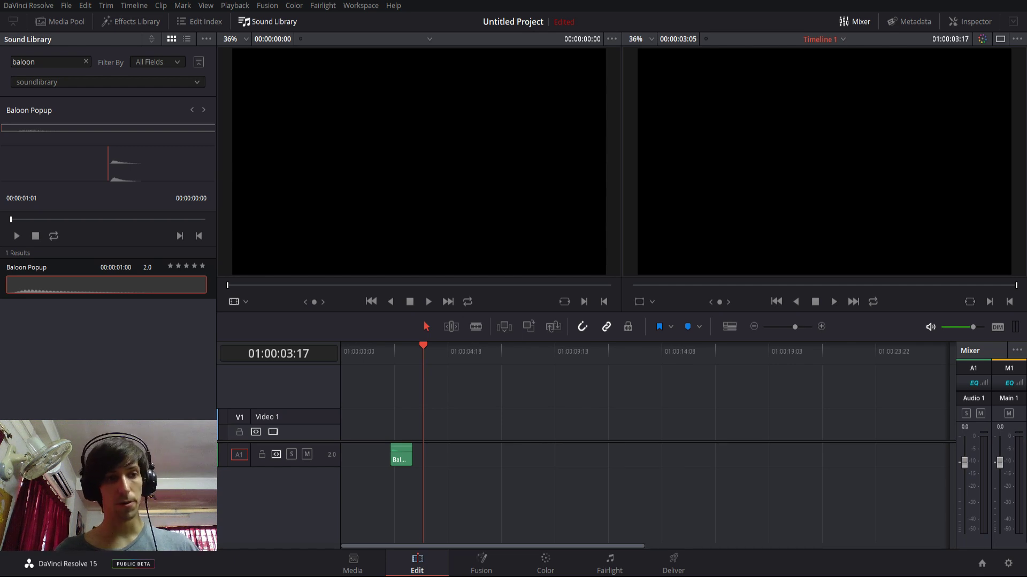
# On the Media page, cancel adding a Documents storage location and widen the location list
pyautogui.click(368, 568)
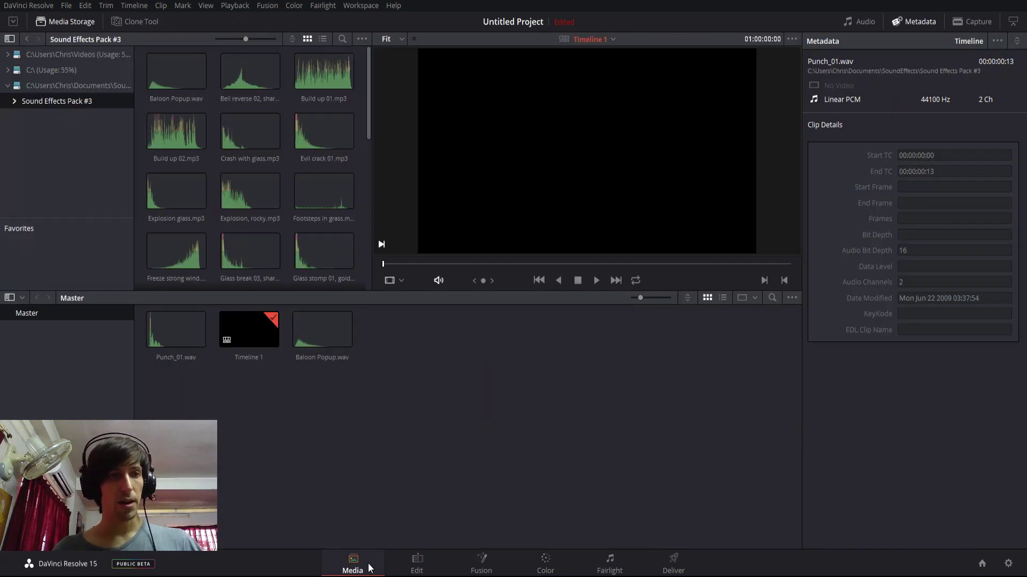
pyautogui.rightClick(47, 140)
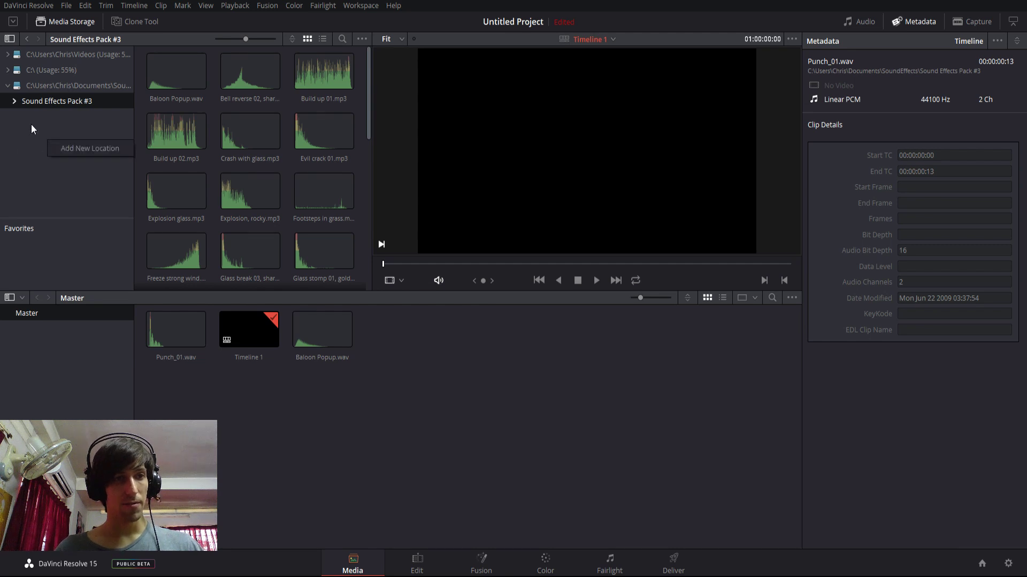
pyautogui.click(60, 150)
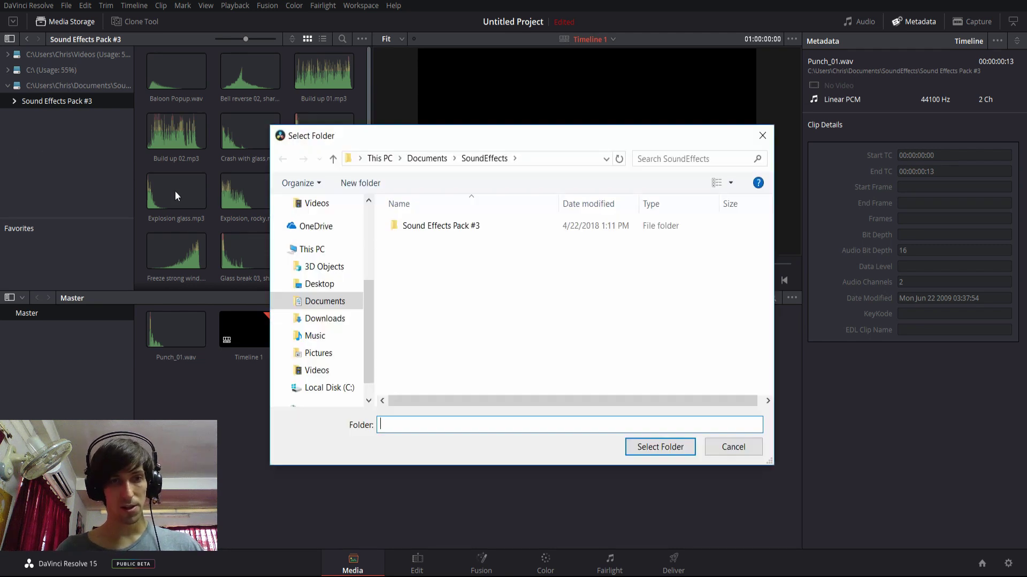
pyautogui.click(305, 303)
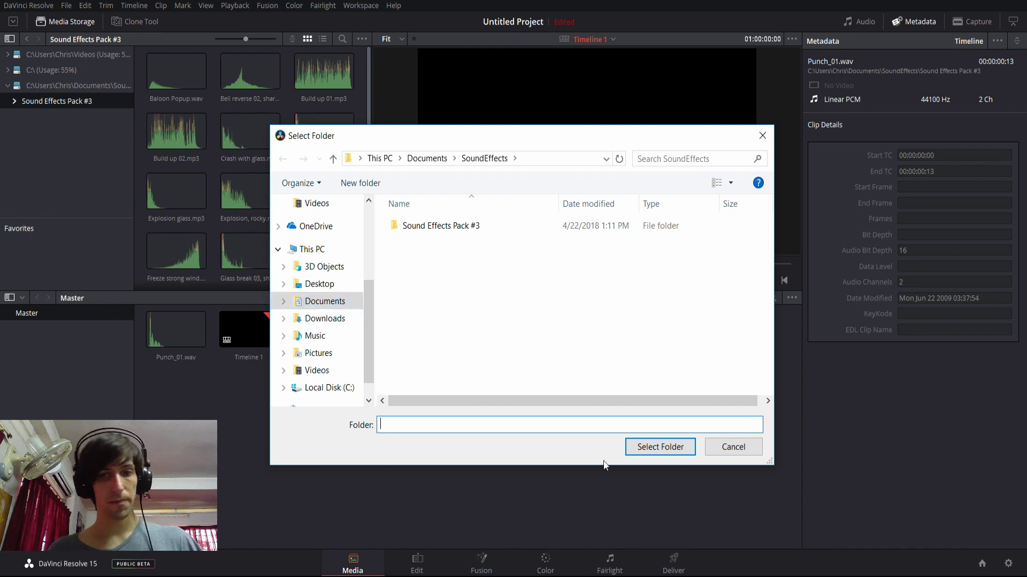
pyautogui.click(733, 448)
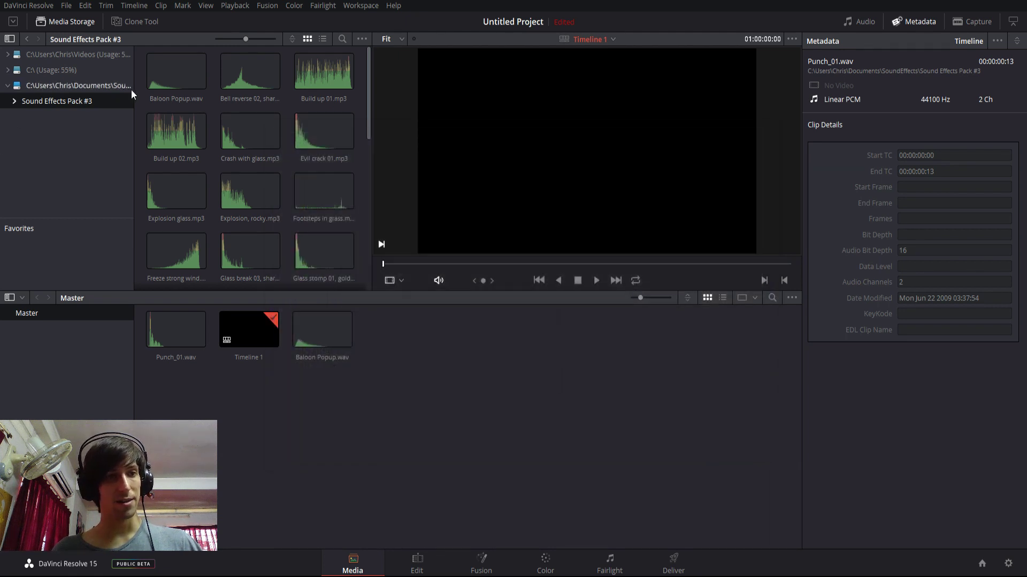
pyautogui.moveTo(136, 91); pyautogui.dragTo(193, 88)
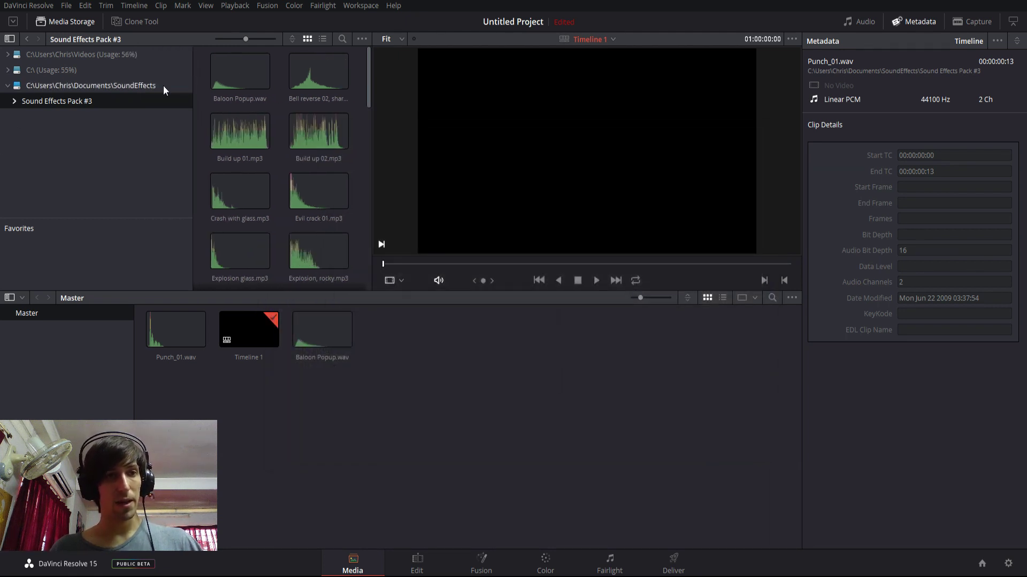
# Browse the SoundEffects location and add Stereo zip.mp3 to the Master bin
pyautogui.click(111, 90)
pyautogui.click(91, 102)
pyautogui.click(105, 89)
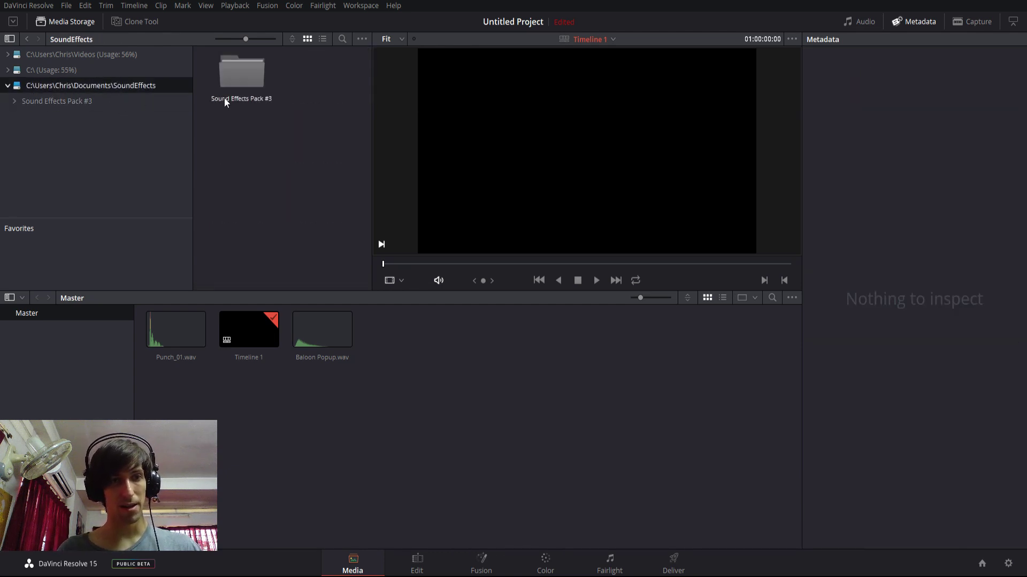
pyautogui.click(120, 104)
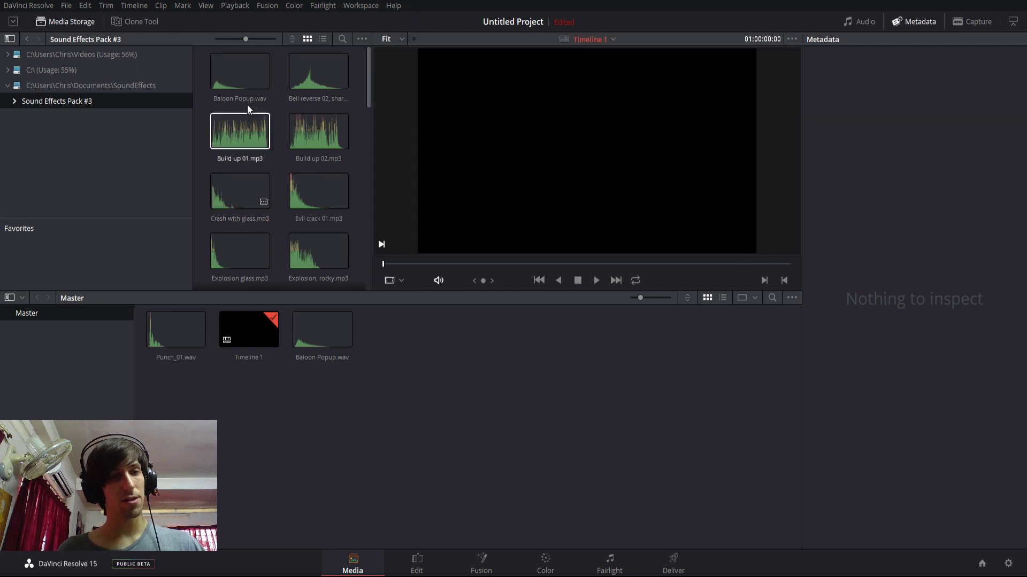
pyautogui.scroll(-10, 305, 143)
pyautogui.scroll(-2, 313, 159)
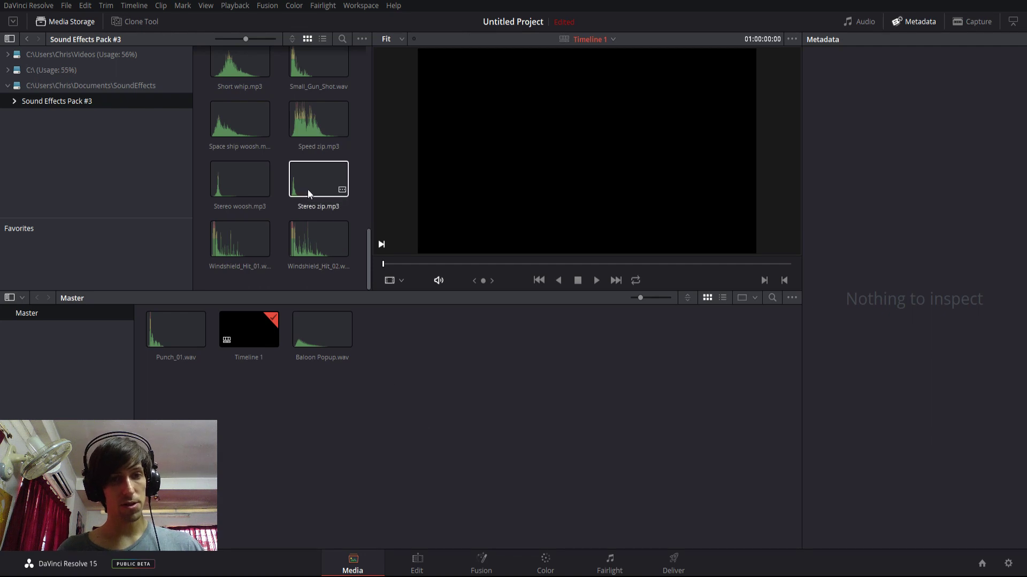
pyautogui.moveTo(319, 179); pyautogui.dragTo(416, 377)
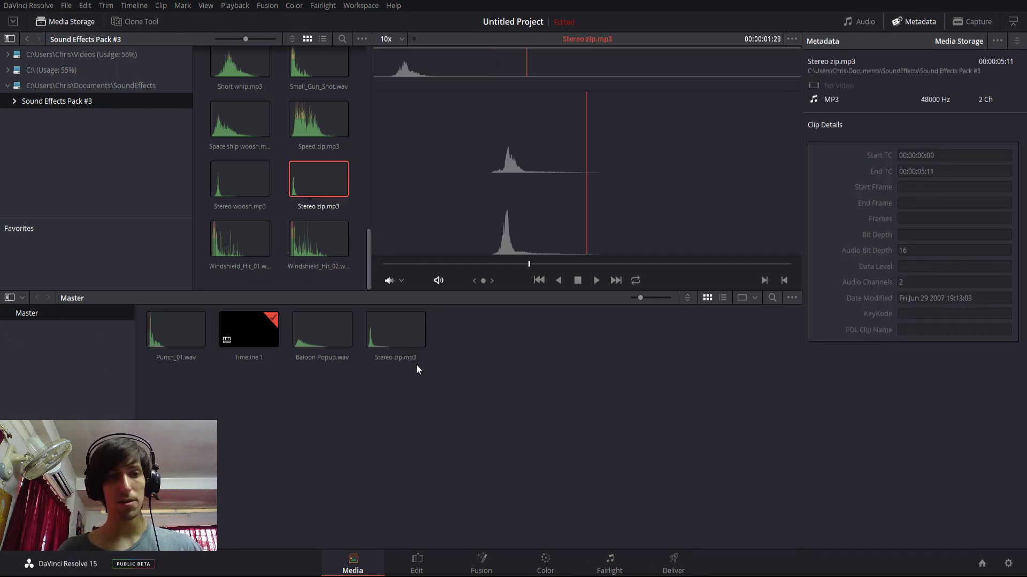
# On the Edit page, load Stereo zip.mp3 in the source viewer and reopen the Sound Library
pyautogui.click(417, 562)
pyautogui.click(73, 20)
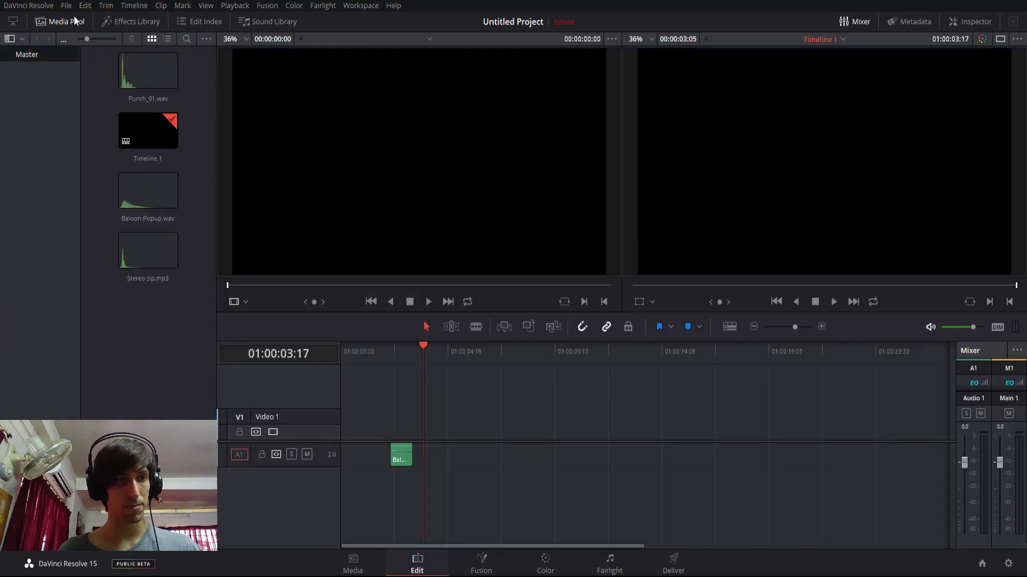
pyautogui.click(149, 251)
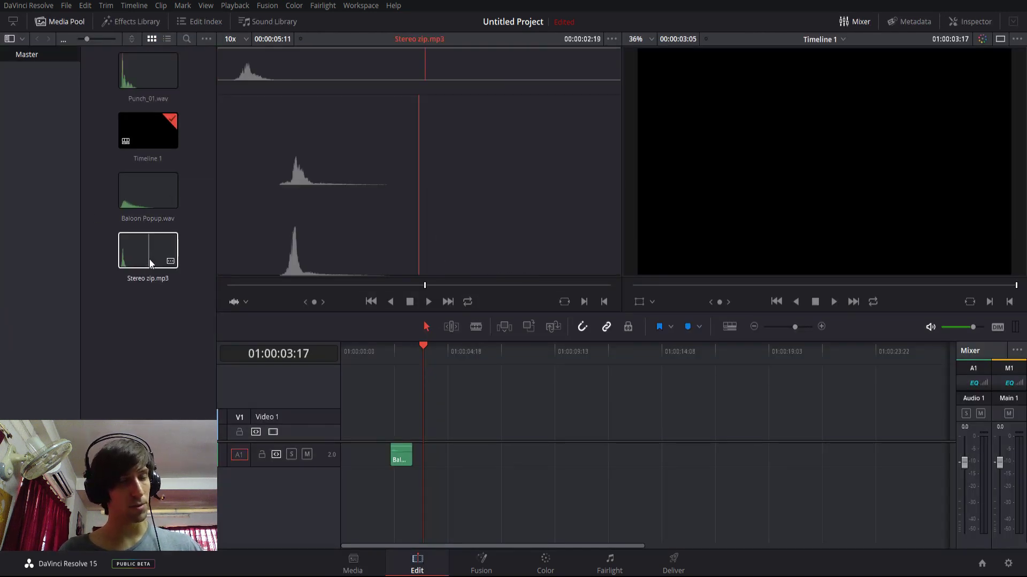
pyautogui.click(352, 563)
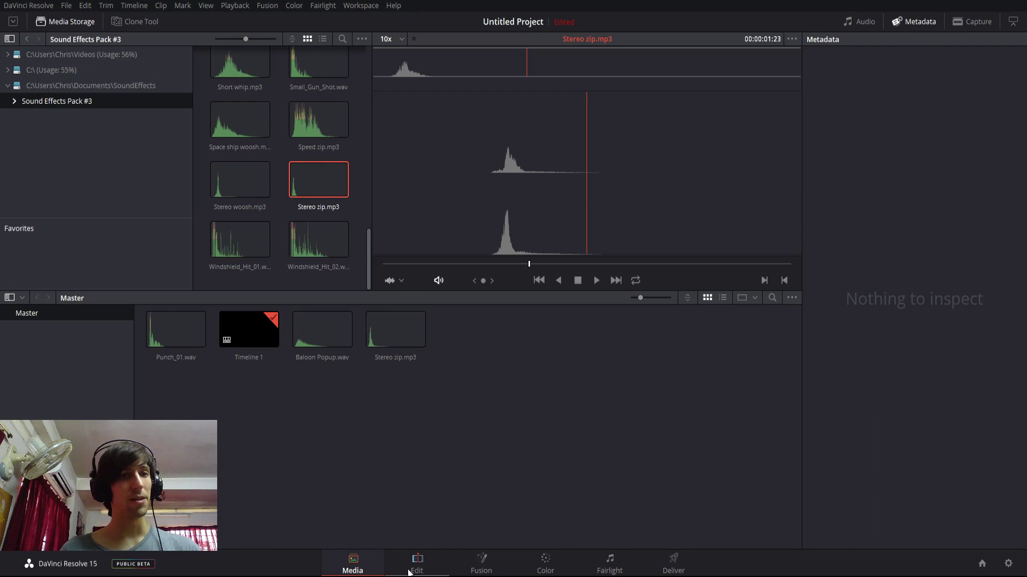
pyautogui.click(412, 567)
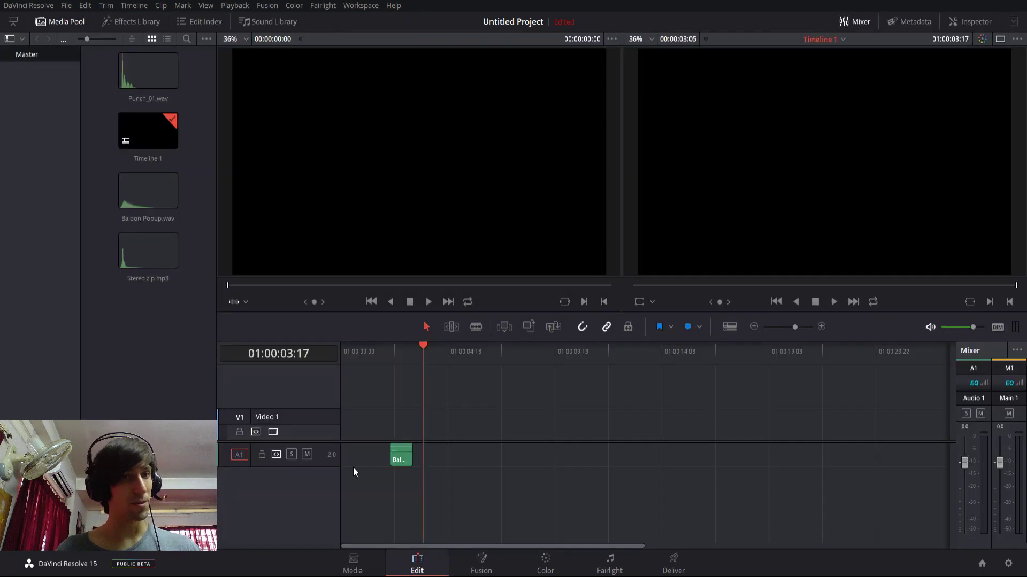
pyautogui.click(268, 22)
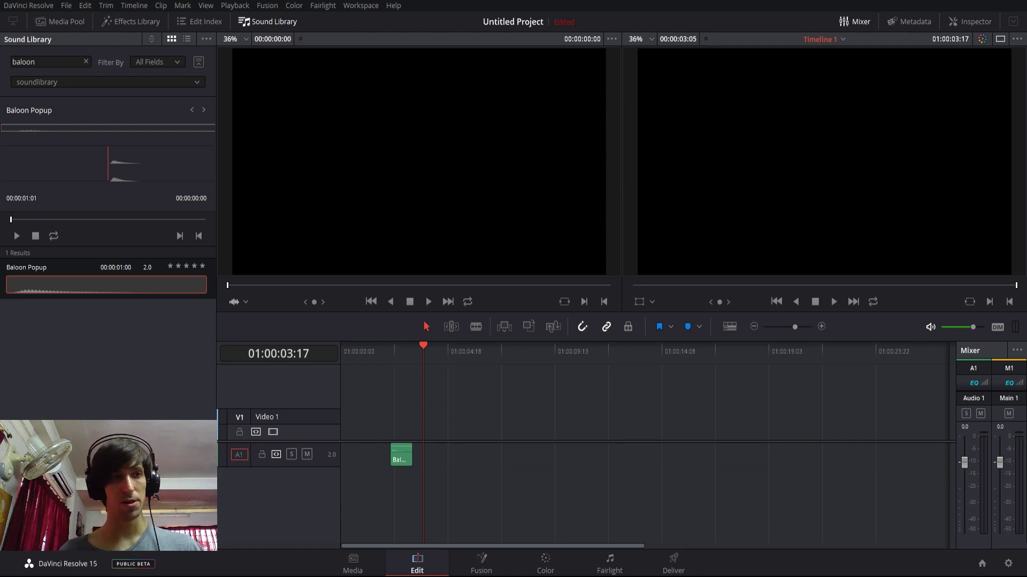
# Quit Resolve without saving the project and minimise all windows
pyautogui.hotkey('ctrl', 'q')
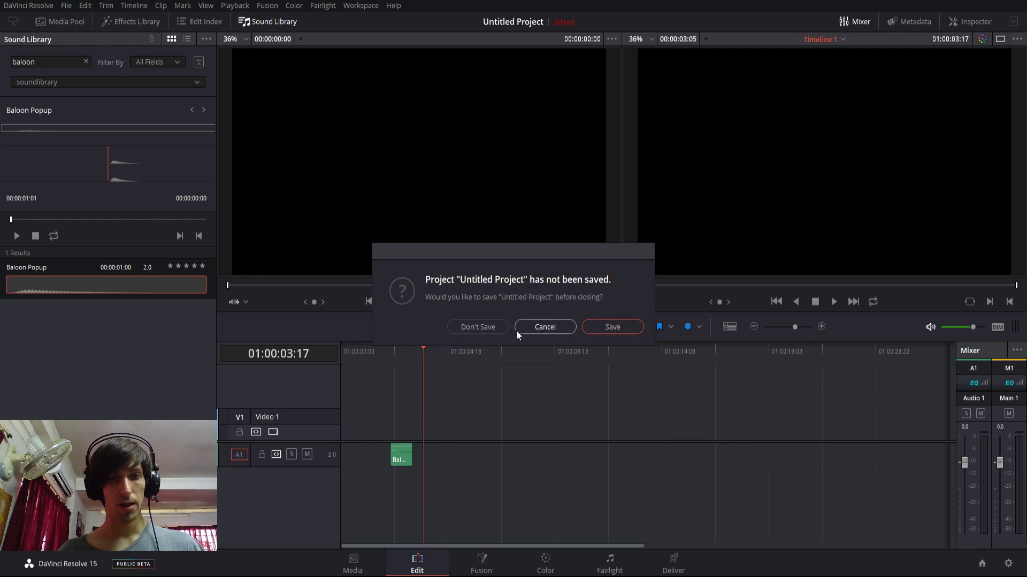
pyautogui.click(457, 328)
pyautogui.press('super+d')
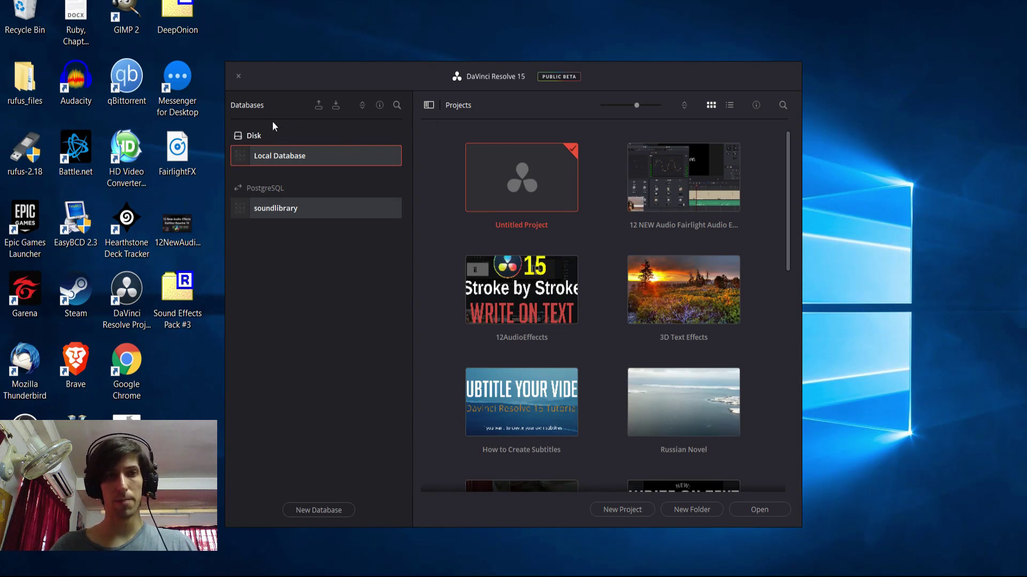
# Toggle the Databases sidebar and select the soundlibrary PostgreSQL database
pyautogui.click(428, 105)
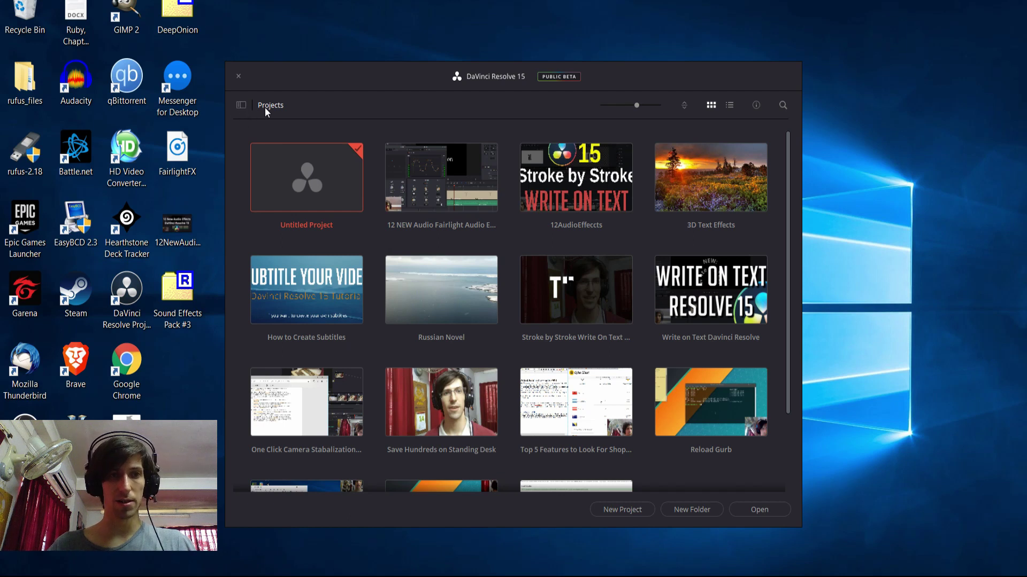
pyautogui.click(242, 105)
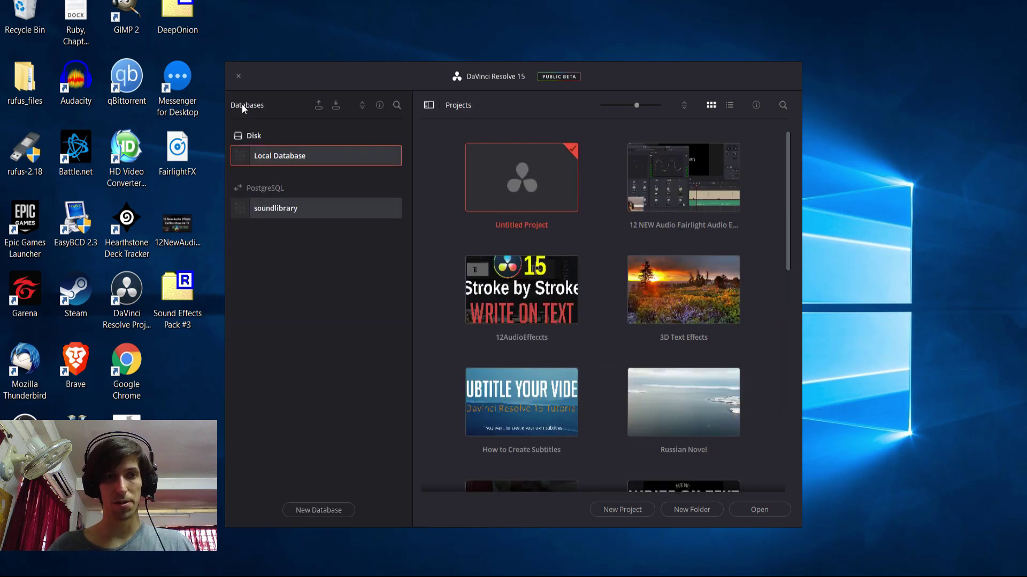
pyautogui.click(287, 198)
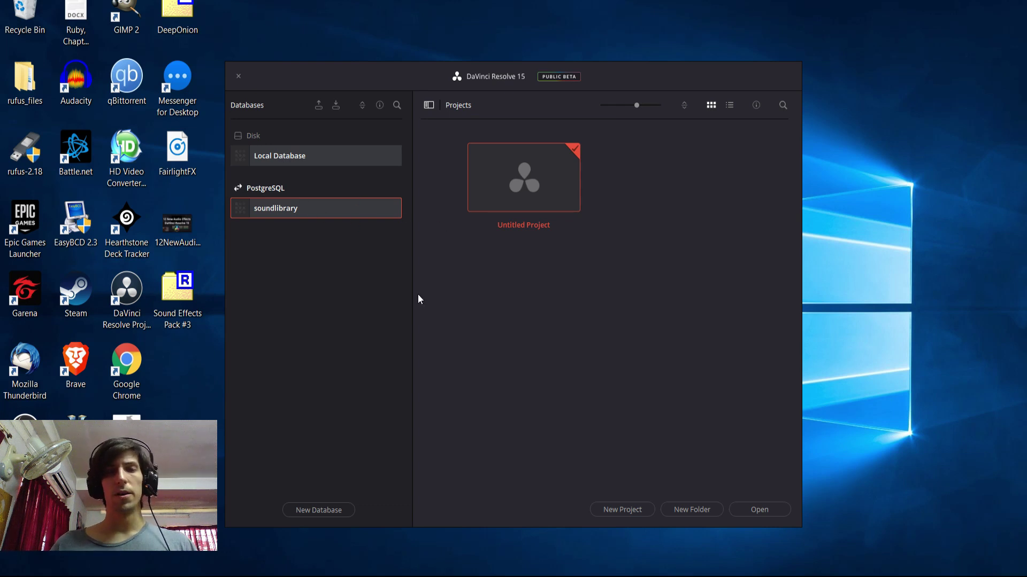
# Disconnect the soundlibrary database and confirm in the dialog
pyautogui.rightClick(346, 213)
pyautogui.click(375, 238)
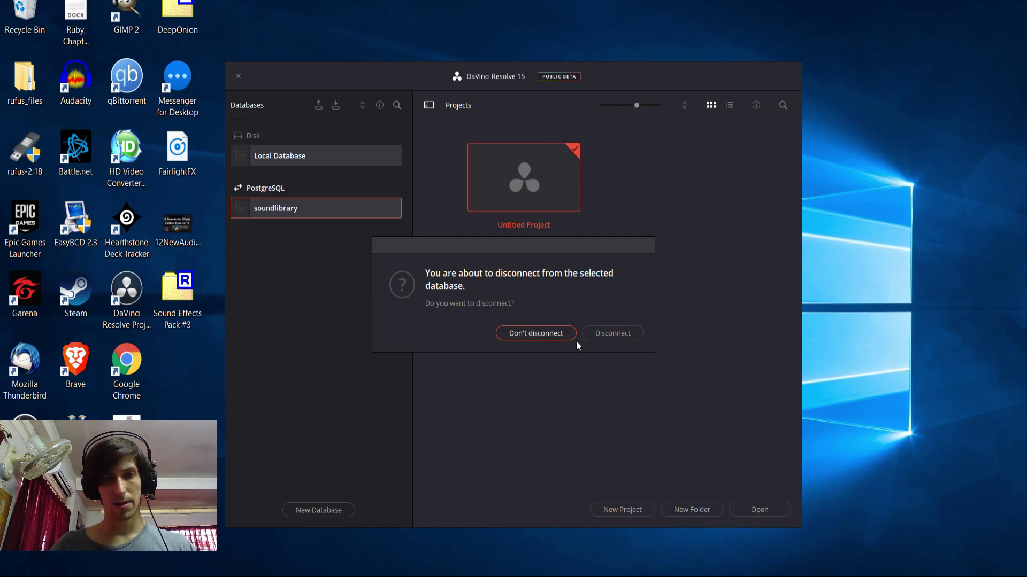
pyautogui.click(607, 336)
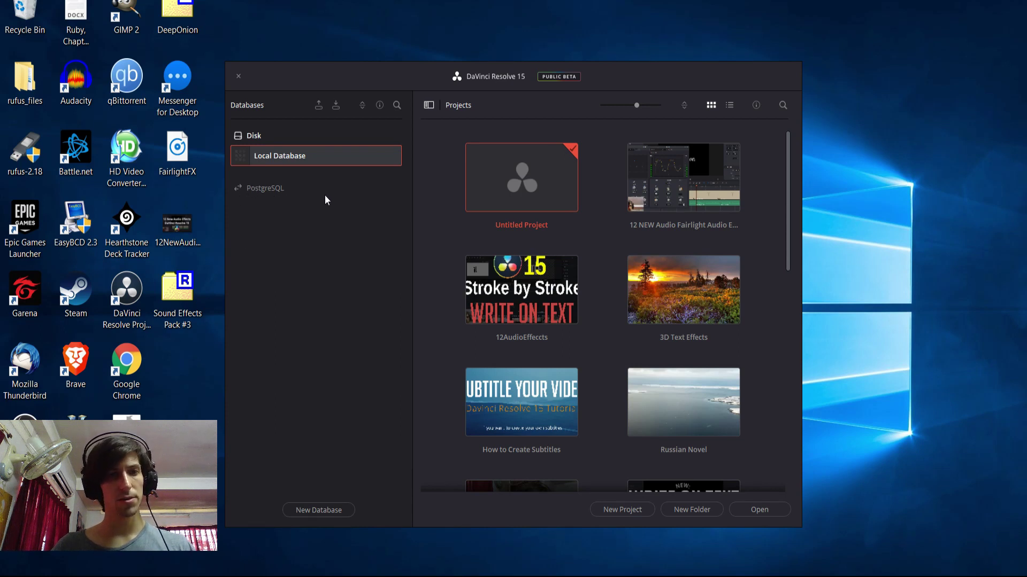
# Add a new PostgreSQL database using the Create option, naming it 'tutorialsoundlibrary'
pyautogui.click(334, 513)
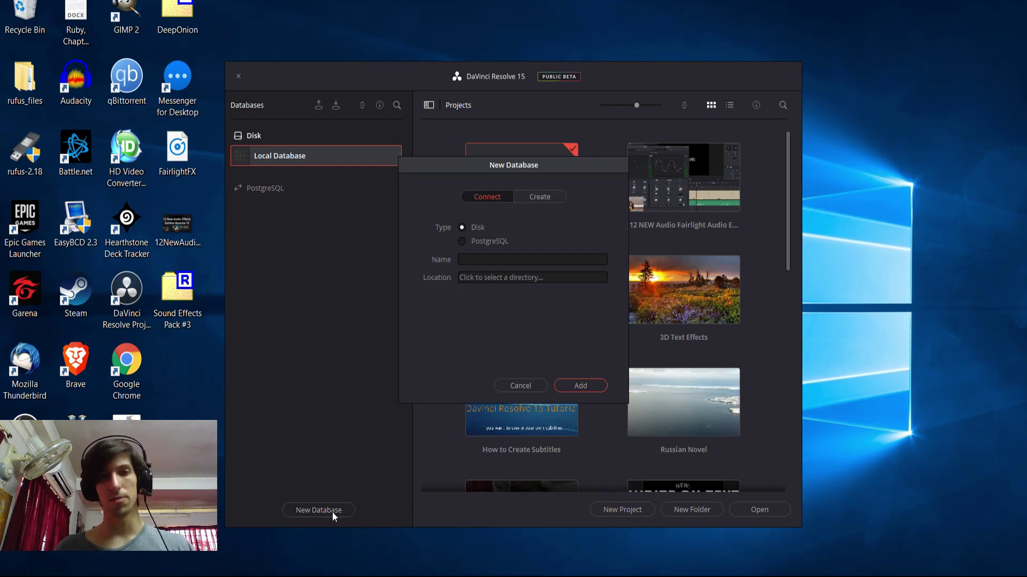
pyautogui.click(462, 241)
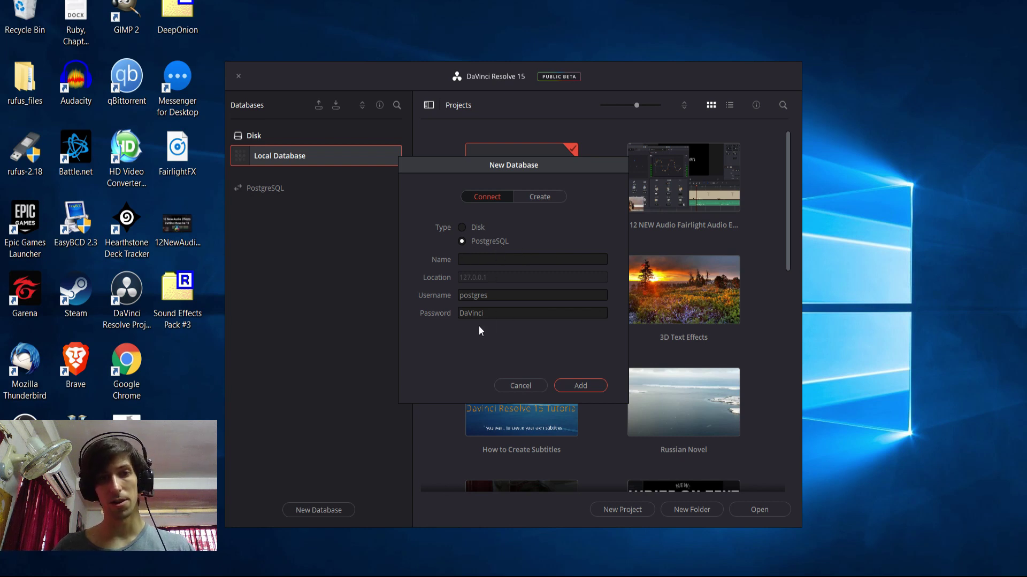
pyautogui.click(535, 198)
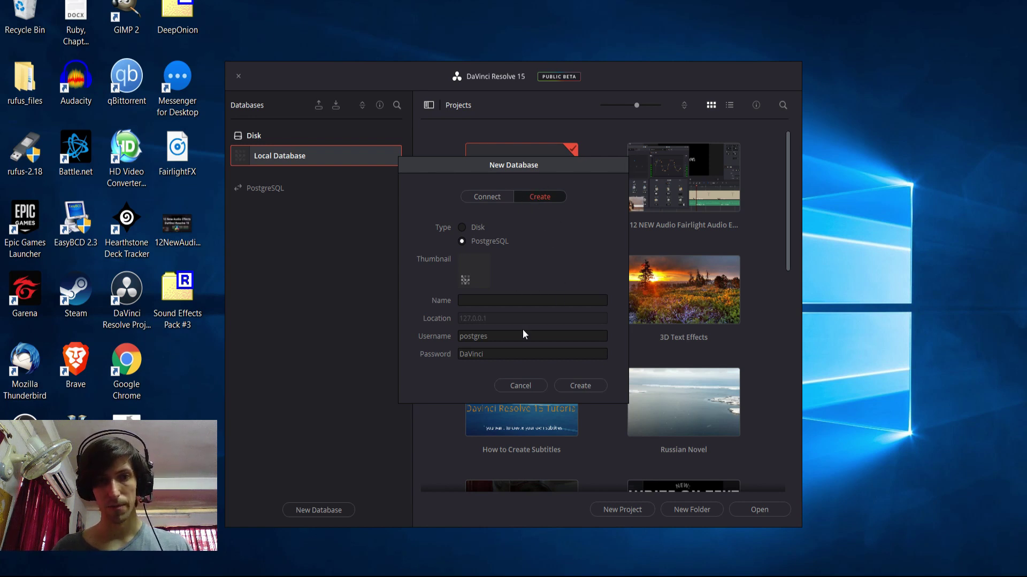
pyautogui.click(526, 300)
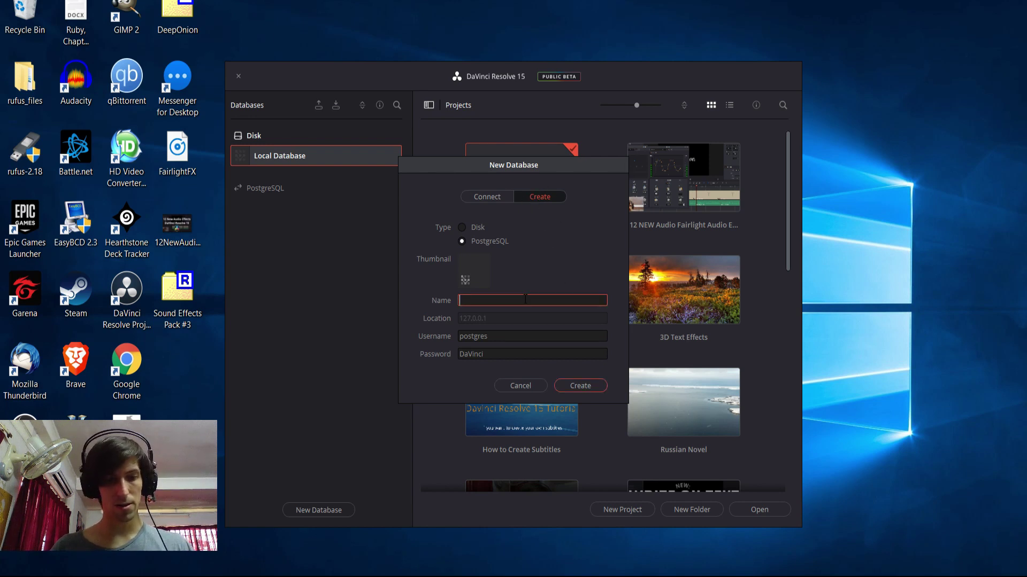
pyautogui.write('tutorialsoundlibrary')
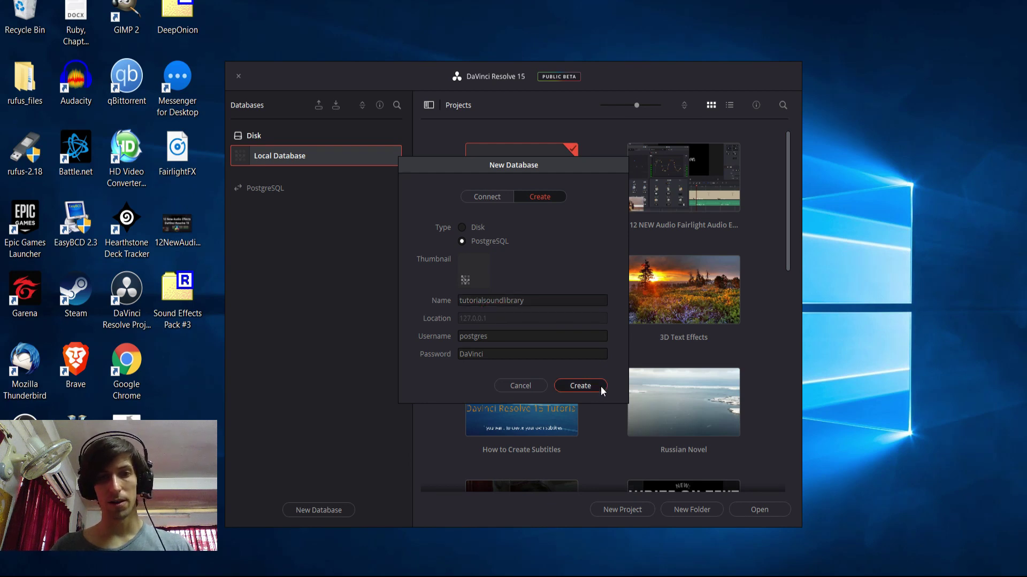
pyautogui.click(580, 386)
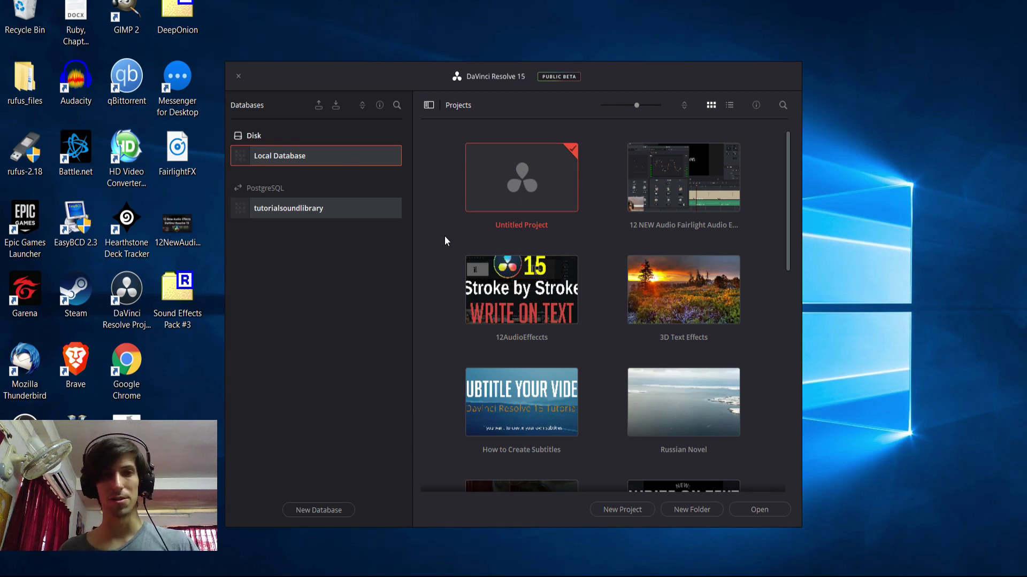
# Open Untitled Project from the new tutorialsoundlibrary database on the Edit page
pyautogui.doubleClick(553, 192)
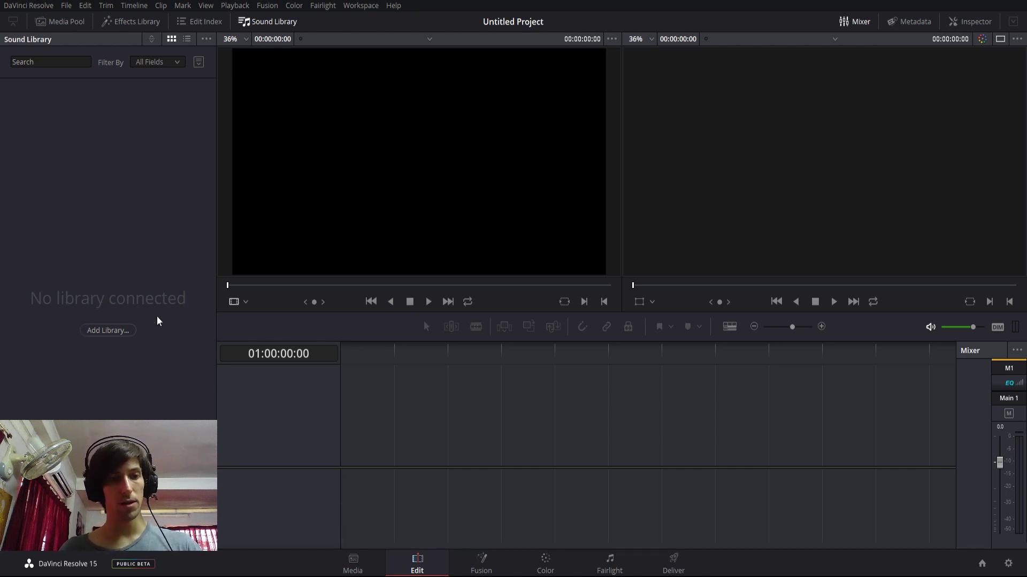
# Add the Documents SoundEffects folder as a sound library and dismiss the scan confirmation
pyautogui.click(125, 330)
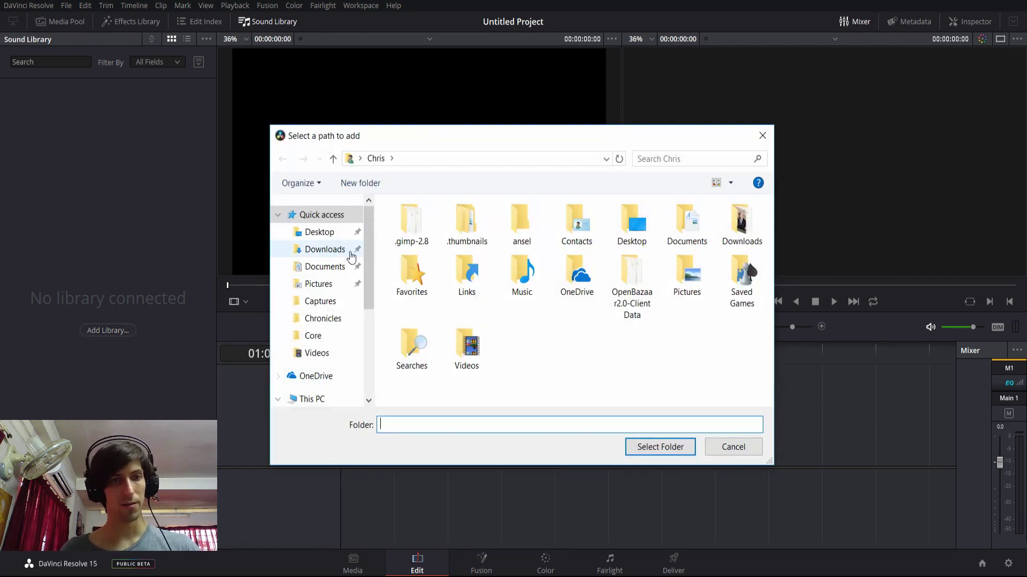
pyautogui.click(329, 269)
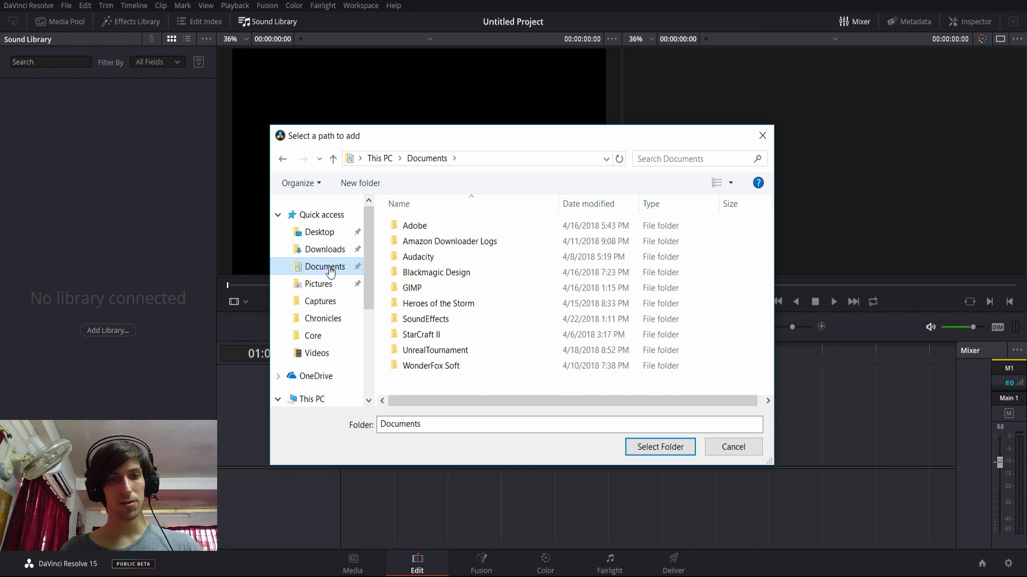
pyautogui.doubleClick(428, 318)
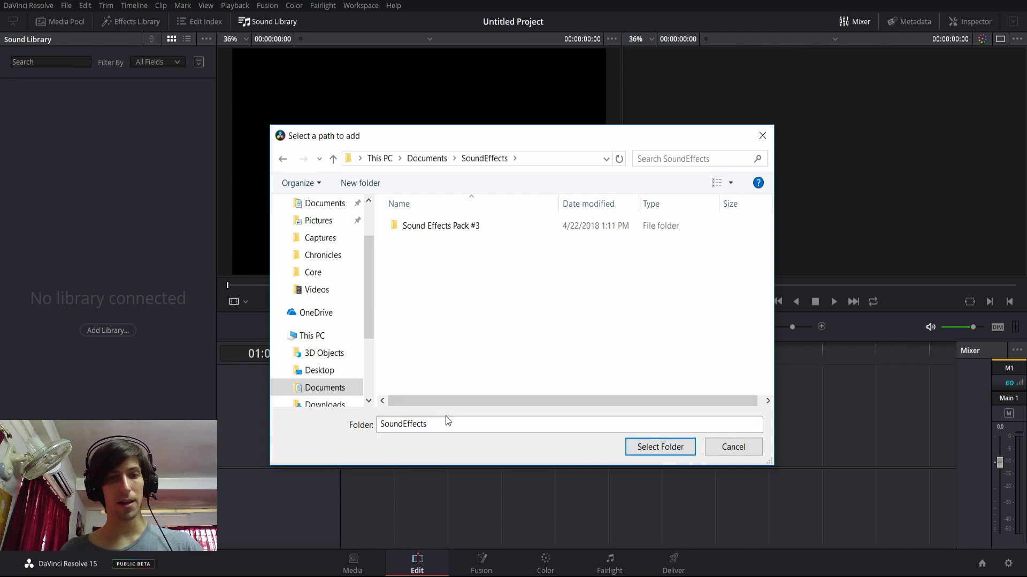
pyautogui.click(675, 450)
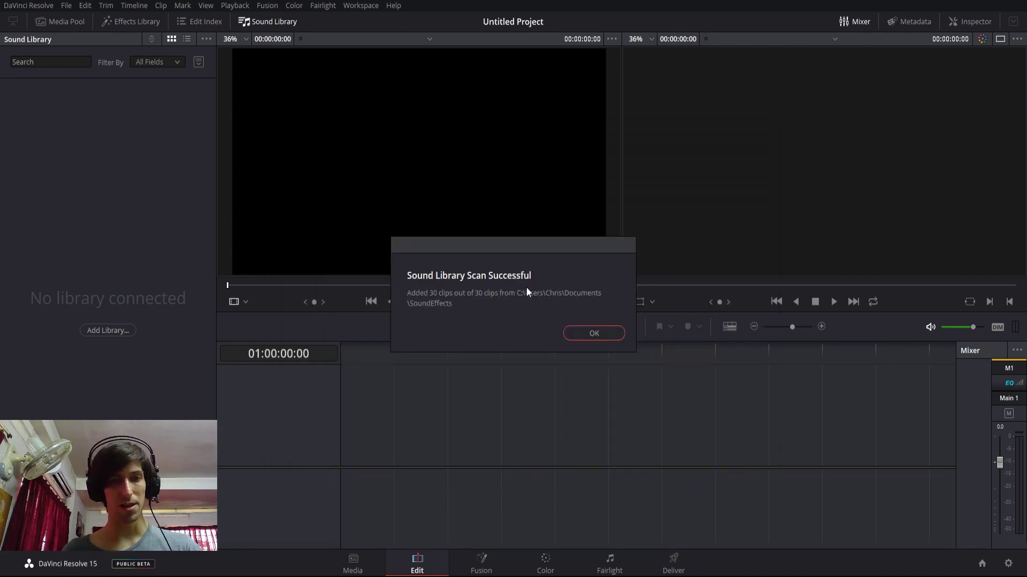
pyautogui.click(608, 335)
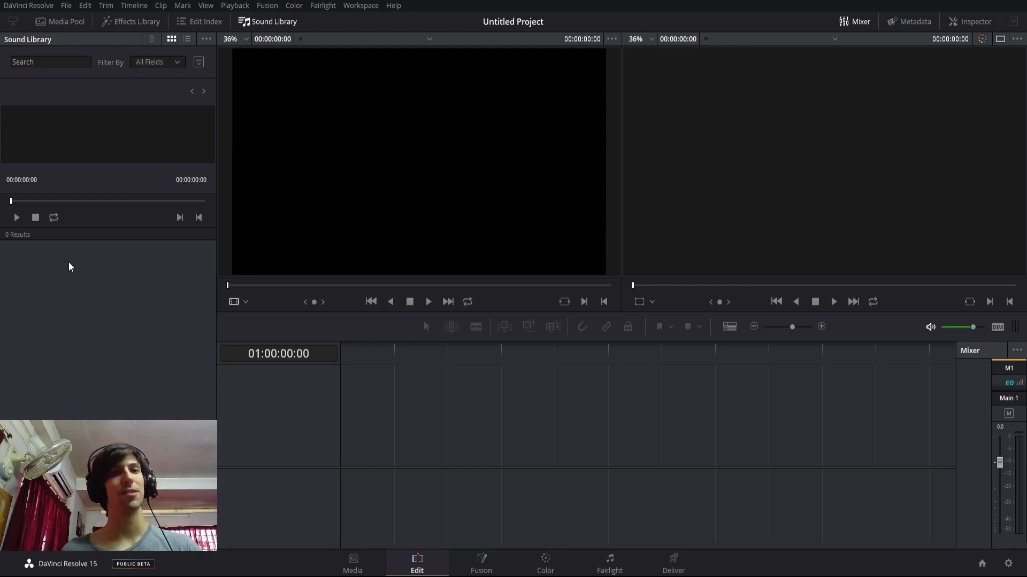
# Keep the Sound Library filter on All Fields and search for 'baloon'
pyautogui.click(149, 63)
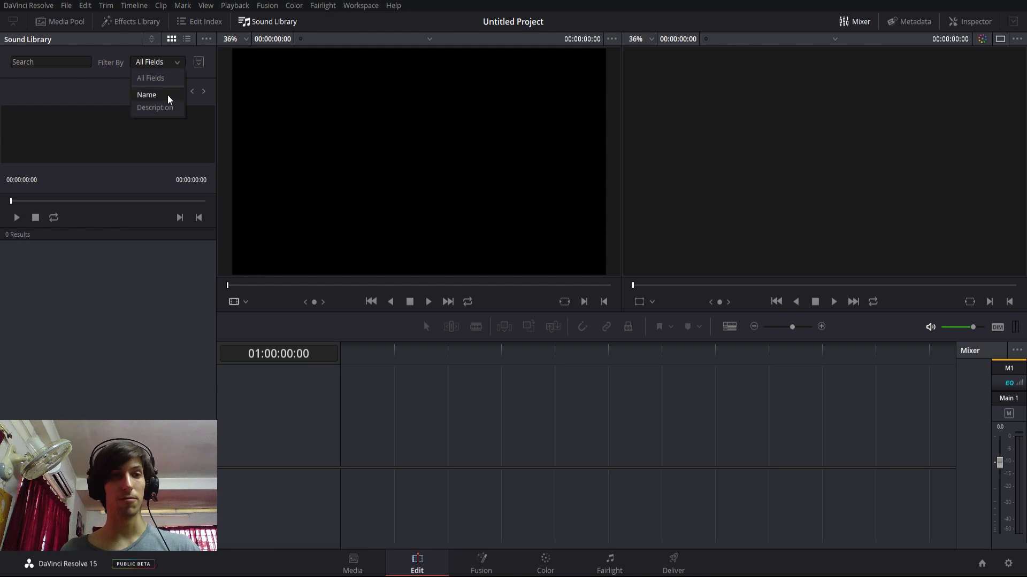
pyautogui.click(111, 62)
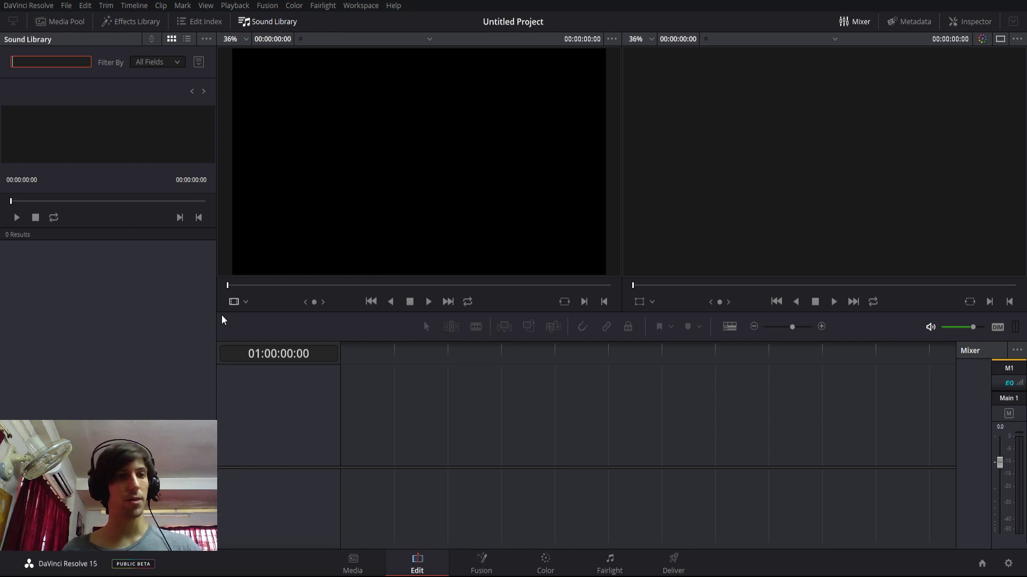
pyautogui.write('baloon')
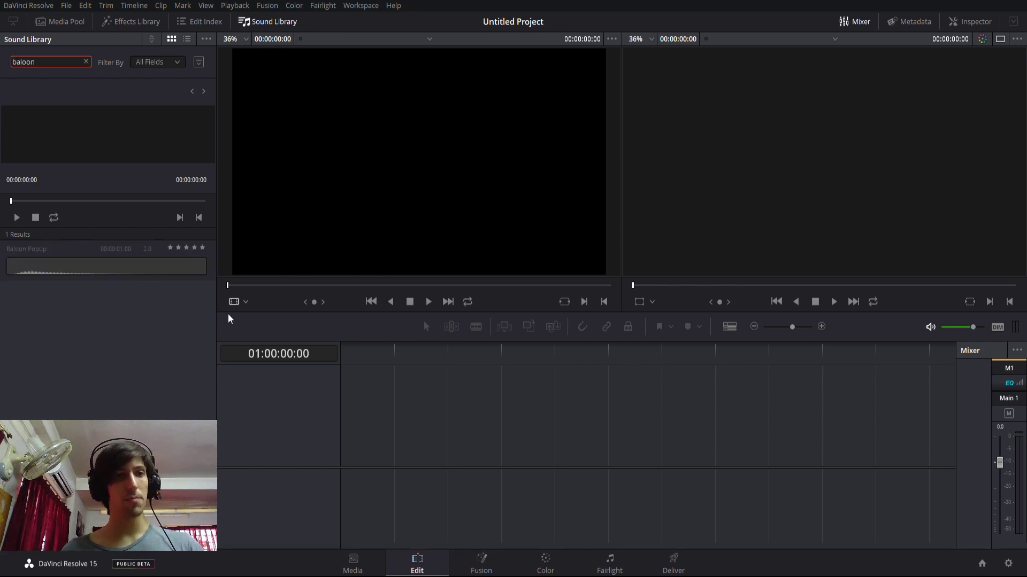
pyautogui.click(158, 73)
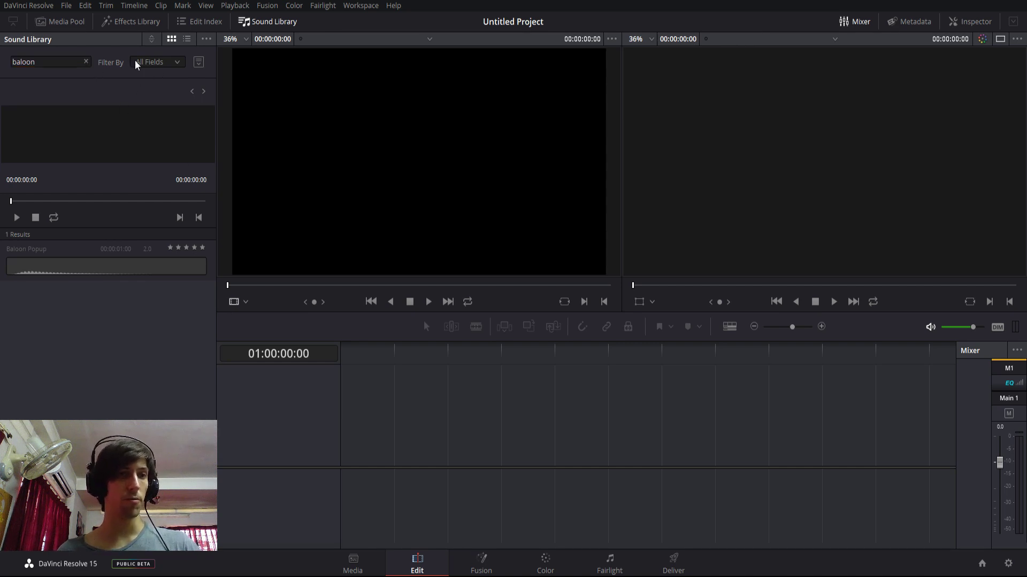
# Replace the search term with 'punch' to list Punch 01 and Punch 02
pyautogui.click(139, 63)
pyautogui.click(170, 78)
pyautogui.click(62, 65)
pyautogui.doubleClick(62, 65)
pyautogui.write('punch')
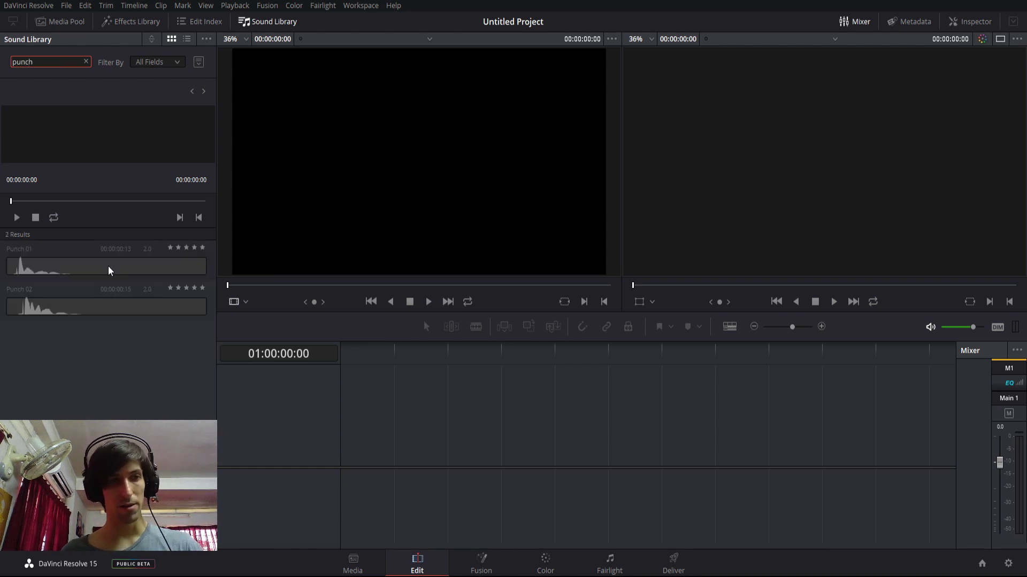
# Drag Punch 01 onto audio track A1 of Timeline 1, then show the Sound Library results again
pyautogui.moveTo(58, 269); pyautogui.dragTo(456, 446)
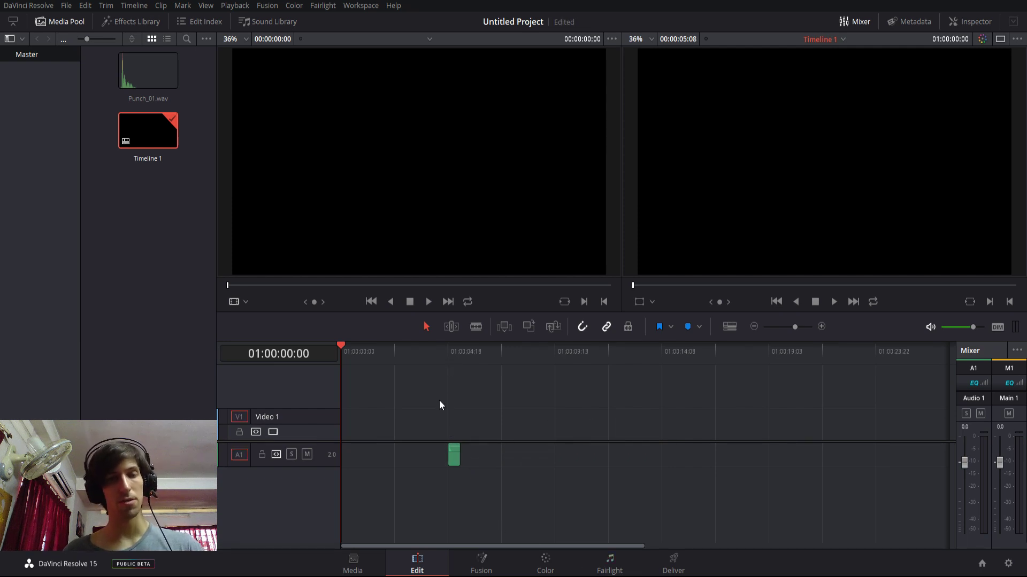
pyautogui.click(268, 21)
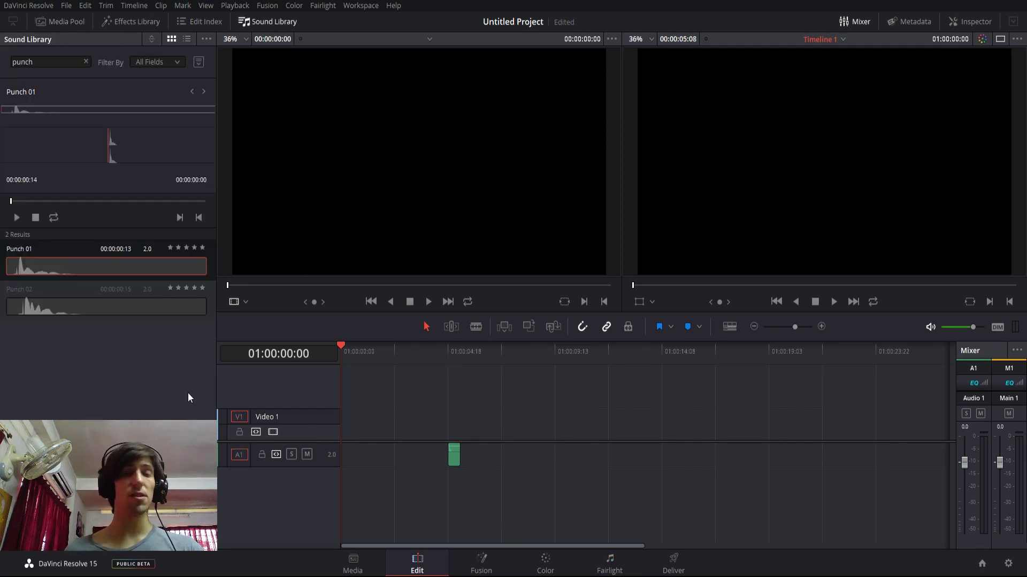